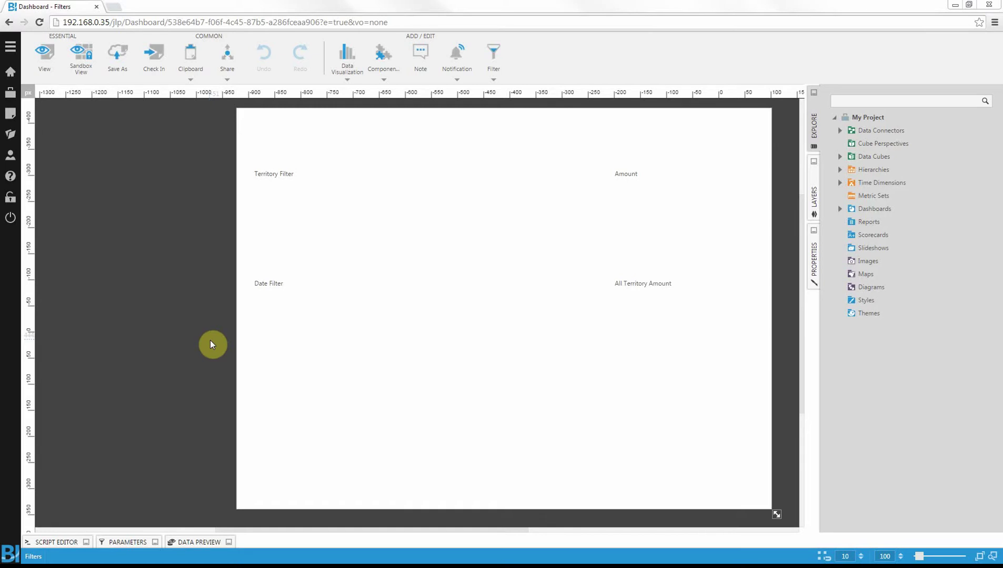
Switch to the File Explorer window showing the Demo Data folder with Orders.xlsx.
key(alt+Tab)
Drop Orders.xlsx onto the dashboard, centre the new table, and show its data bindings.
drag(166, 364, 671, 197)
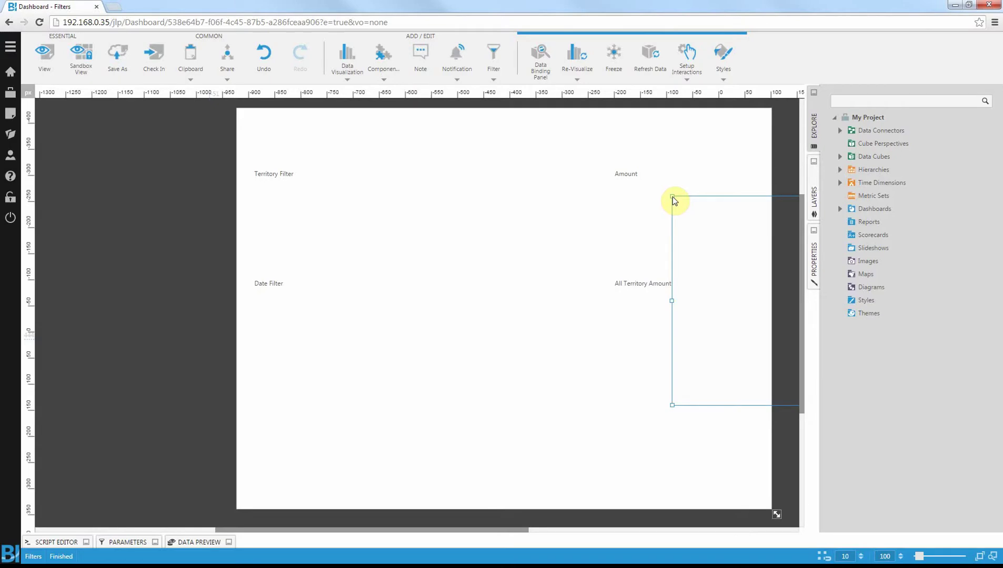
drag(674, 199, 427, 206)
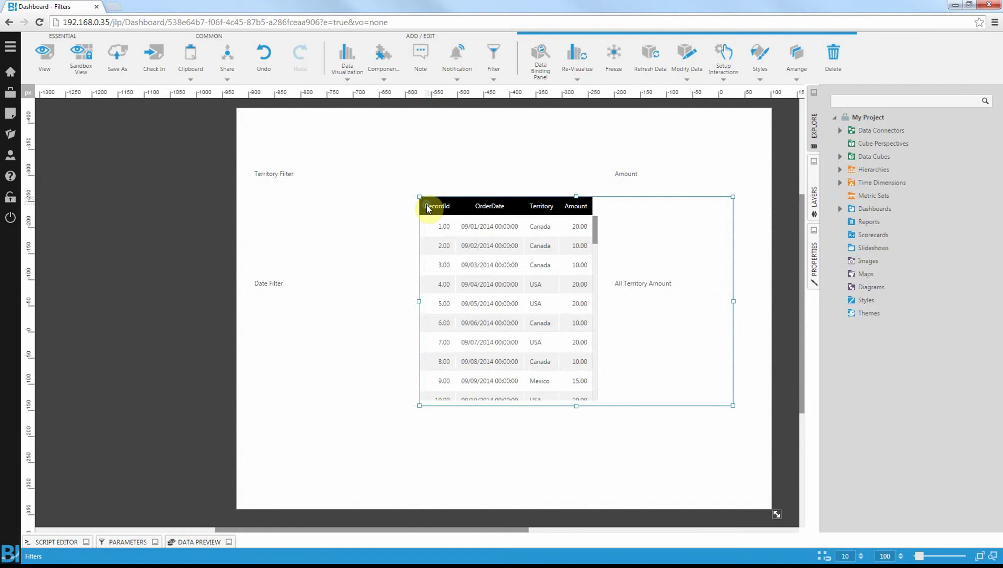
right_click(426, 206)
click(438, 212)
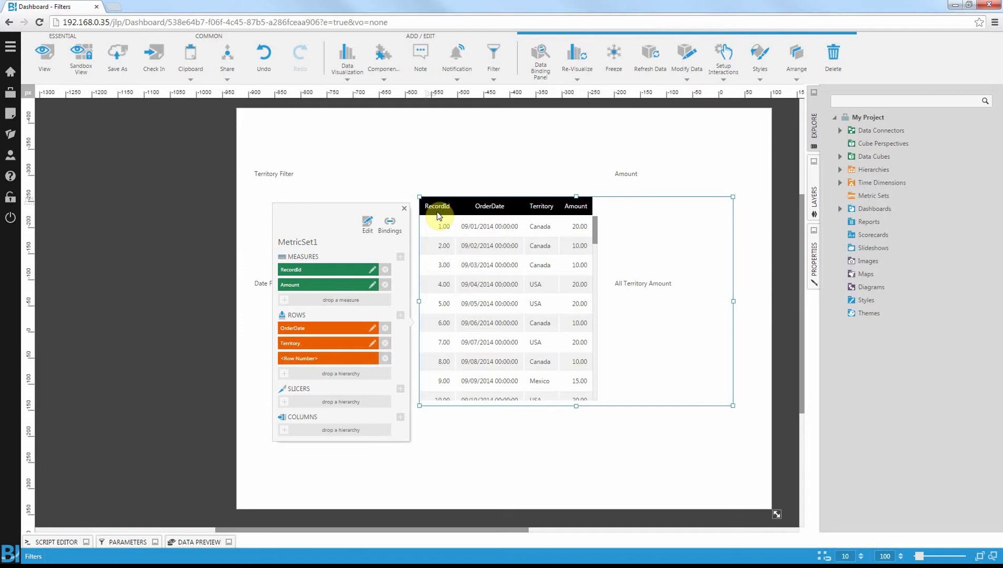
Remove RecordId and Row Number, and move OrderDate and Territory into slicers.
click(386, 269)
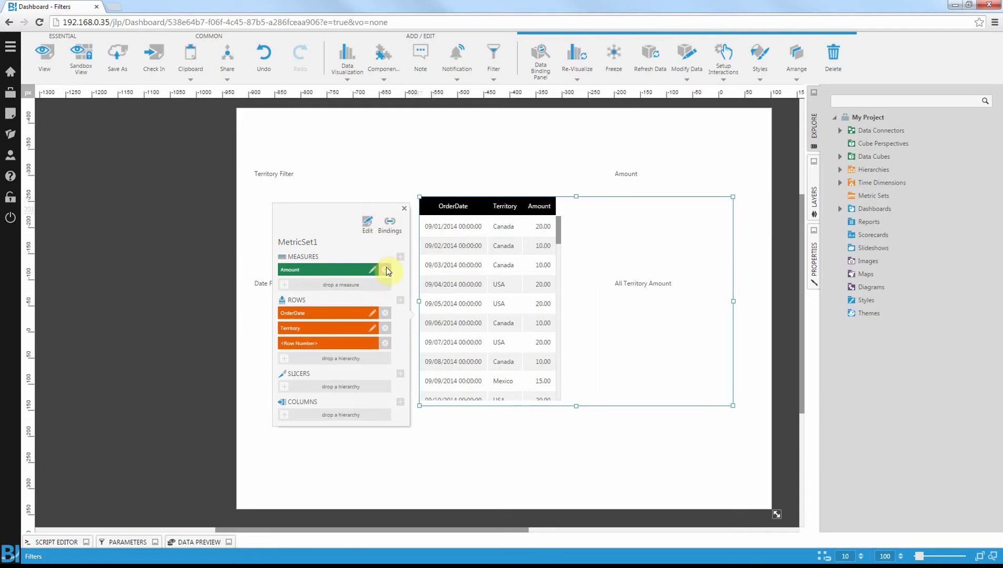
click(386, 344)
click(308, 314)
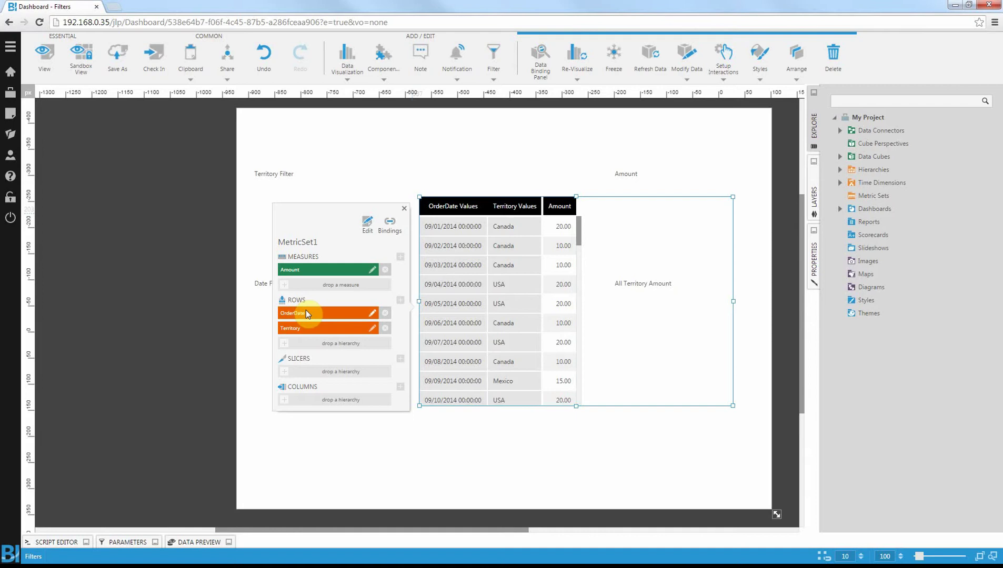
drag(308, 314, 328, 373)
drag(296, 320, 311, 375)
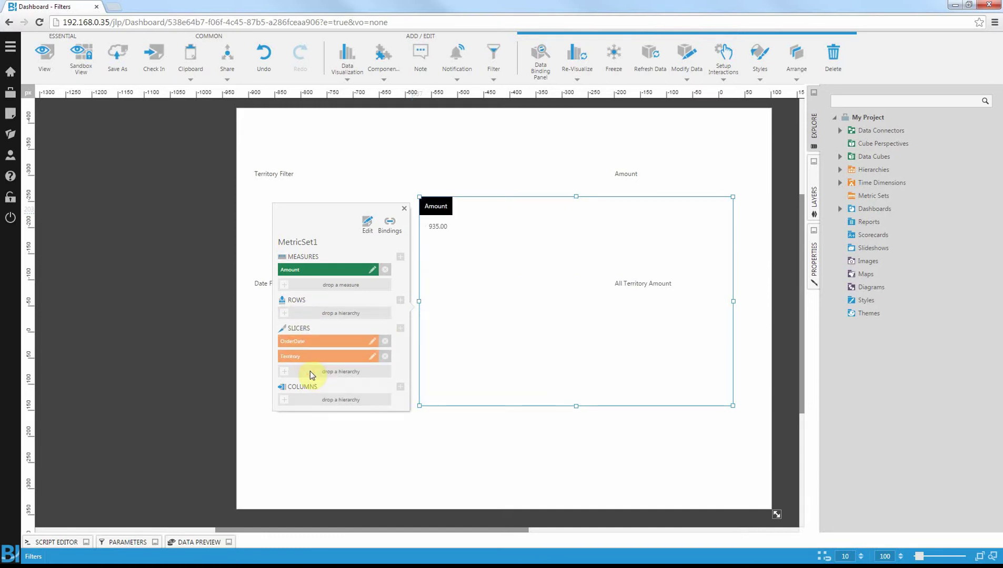
Re-visualize the Amount table as a Data Label and shrink it beside the Amount heading.
right_click(458, 304)
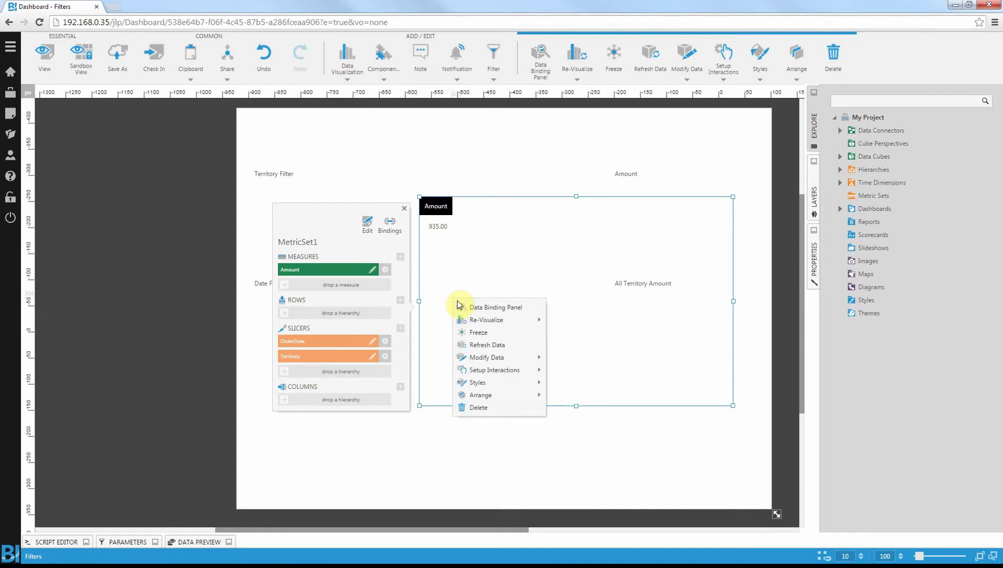
click(479, 320)
scroll(490, 395, down, 3)
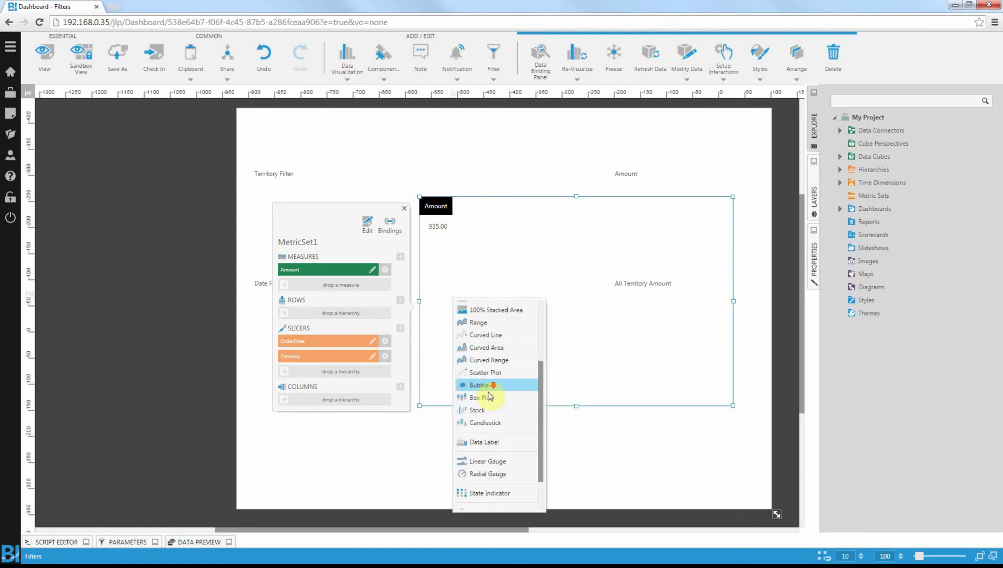
click(490, 442)
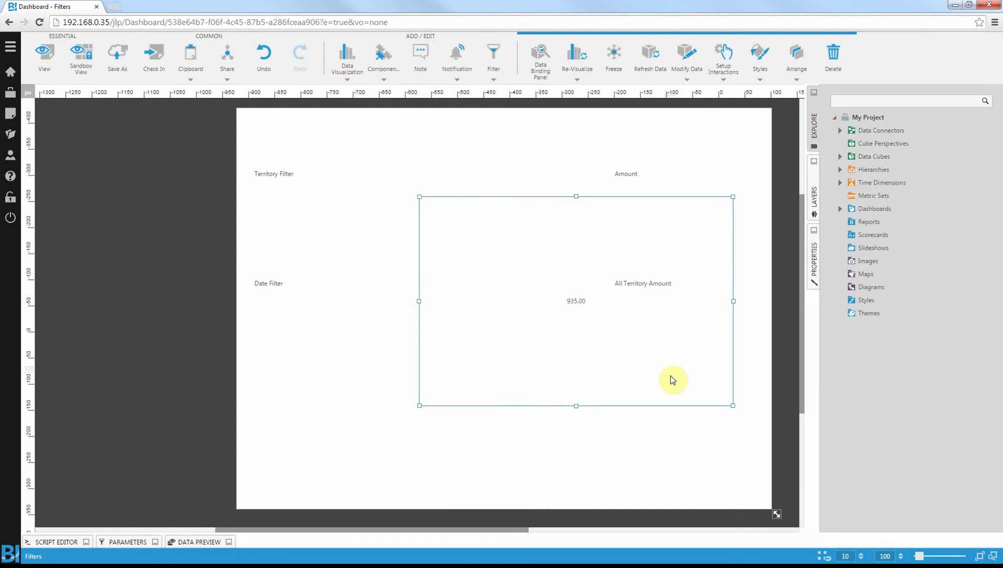
drag(733, 406, 683, 172)
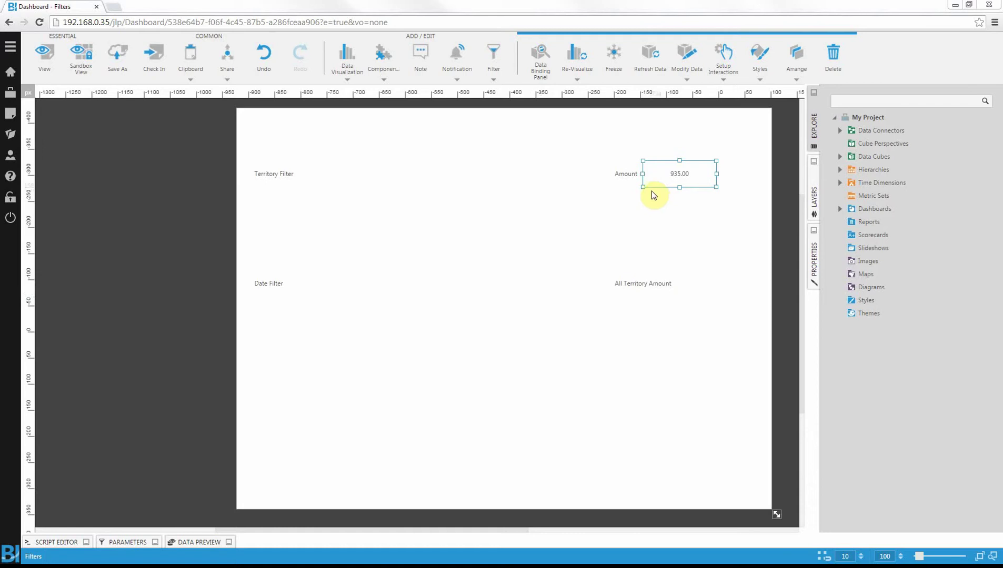
Add a member filter with its parameter renamed Territory, bound to Territory, under Territory Filter.
click(500, 65)
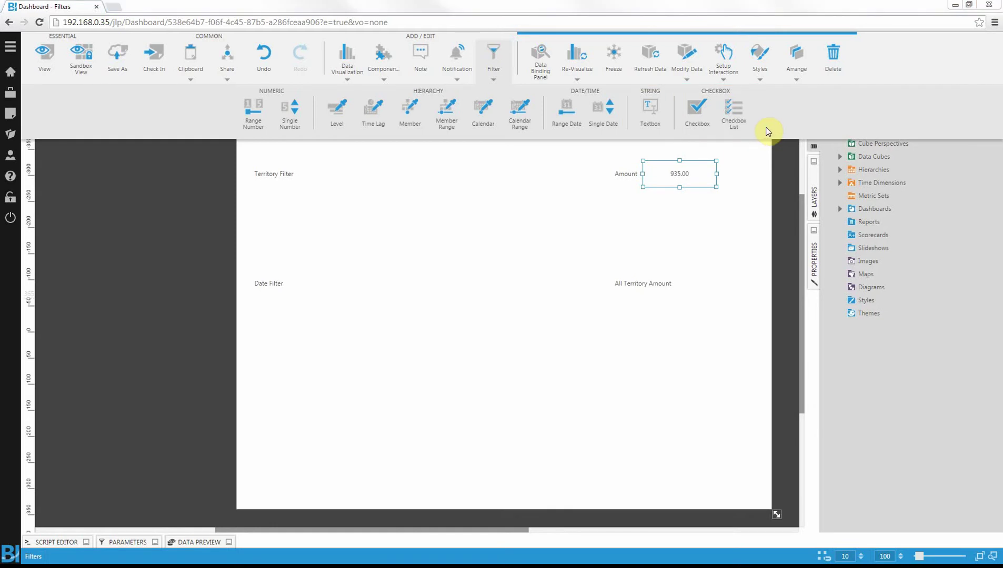
click(404, 120)
drag(271, 255, 199, 251)
text(Territory)
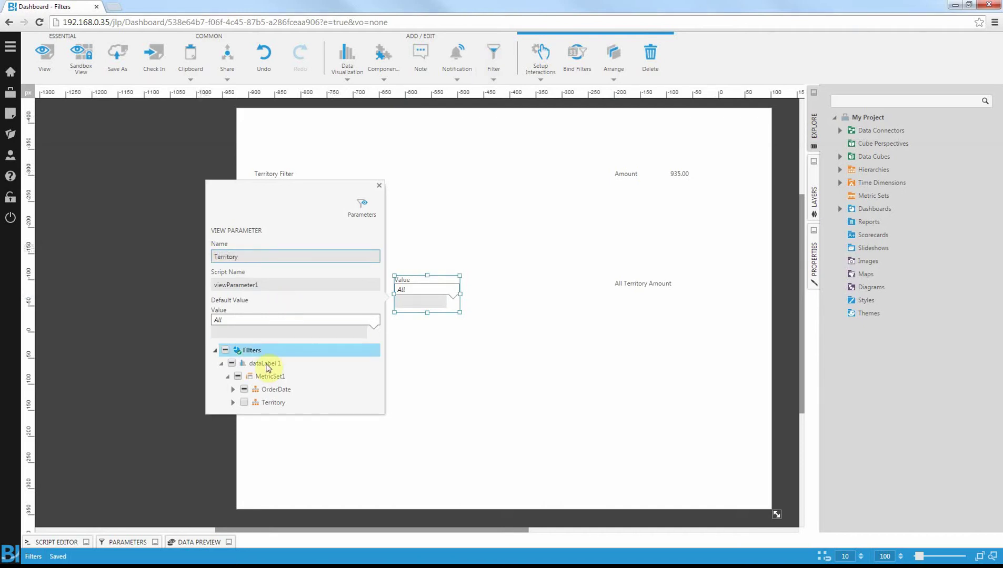
click(244, 403)
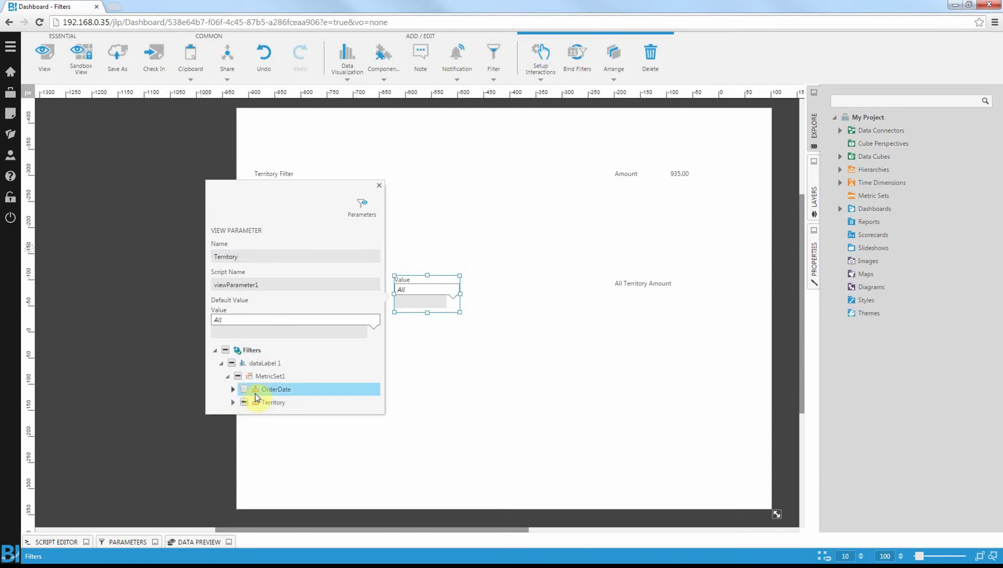
click(413, 210)
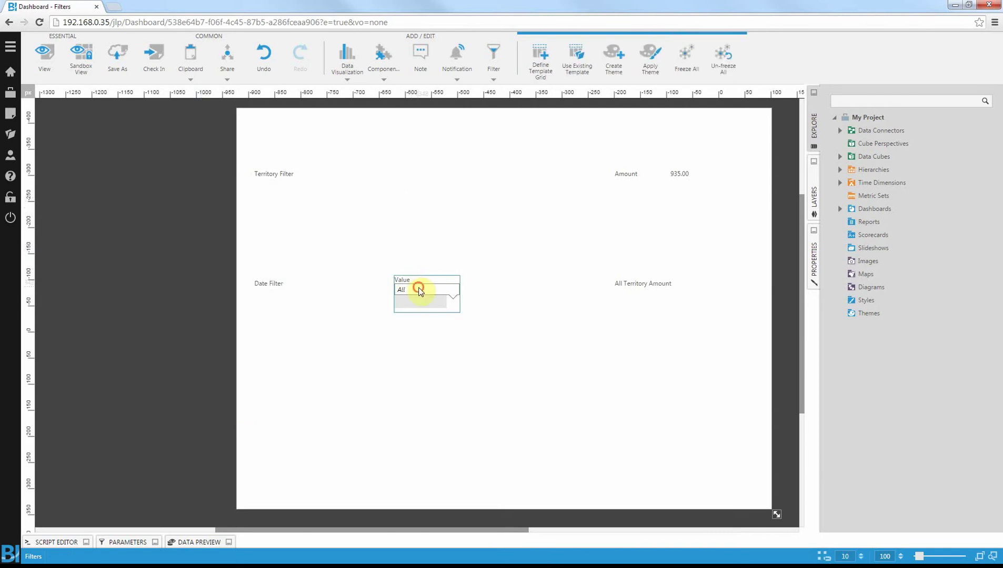
drag(422, 290, 282, 201)
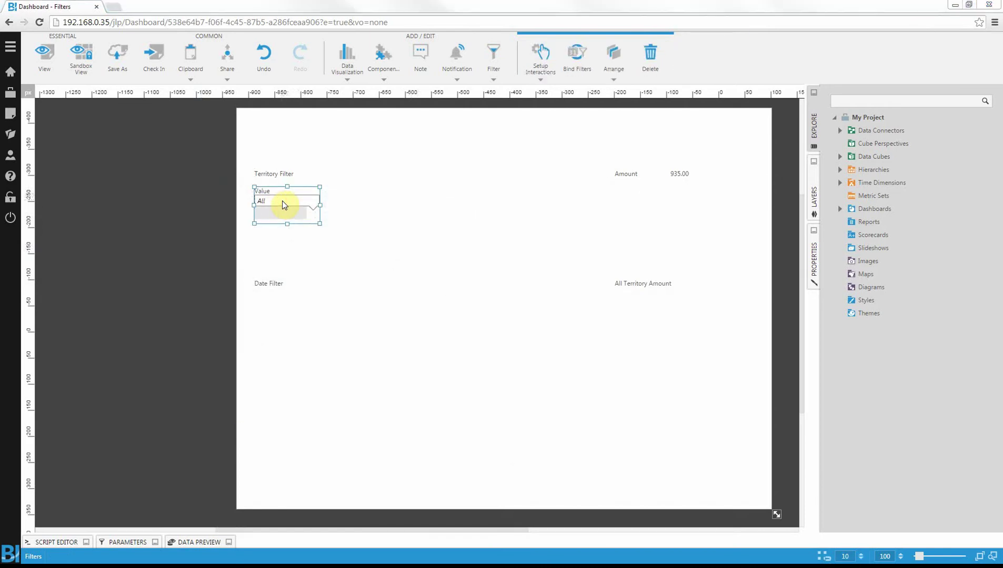
Add a calendar range filter bound to OrderDate, placed and widened under Date Filter.
click(488, 62)
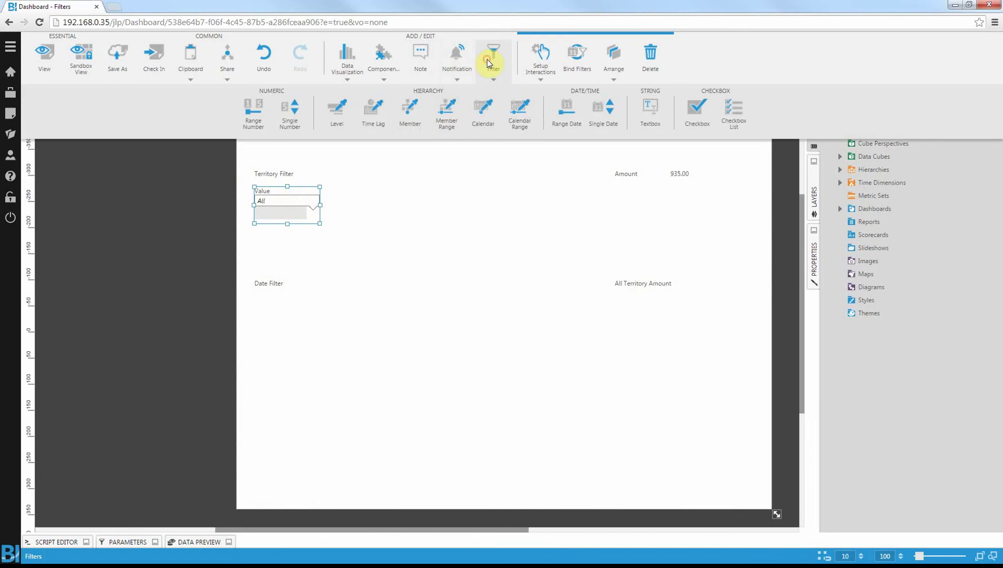
click(526, 119)
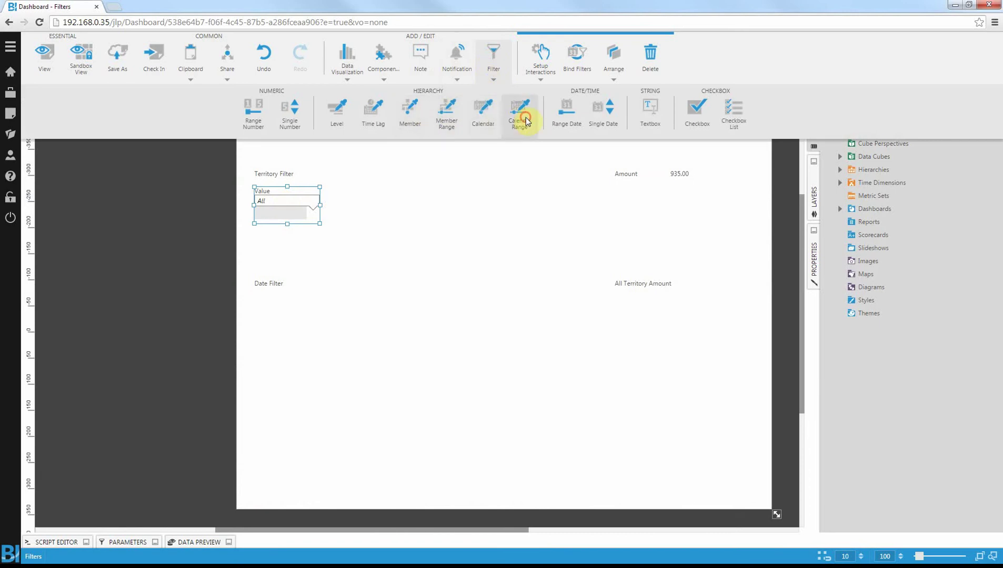
click(237, 333)
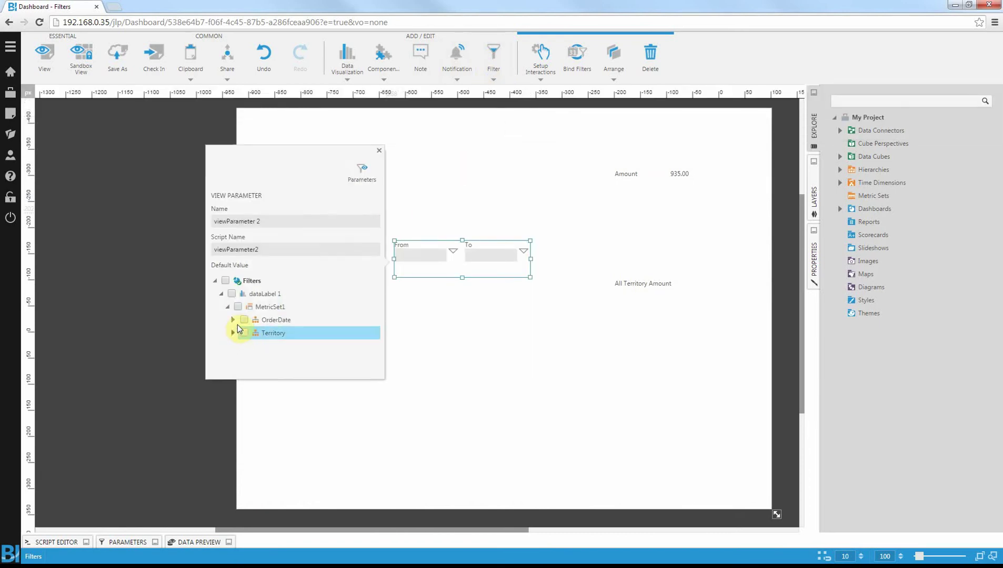
click(243, 320)
click(400, 303)
drag(397, 263, 258, 312)
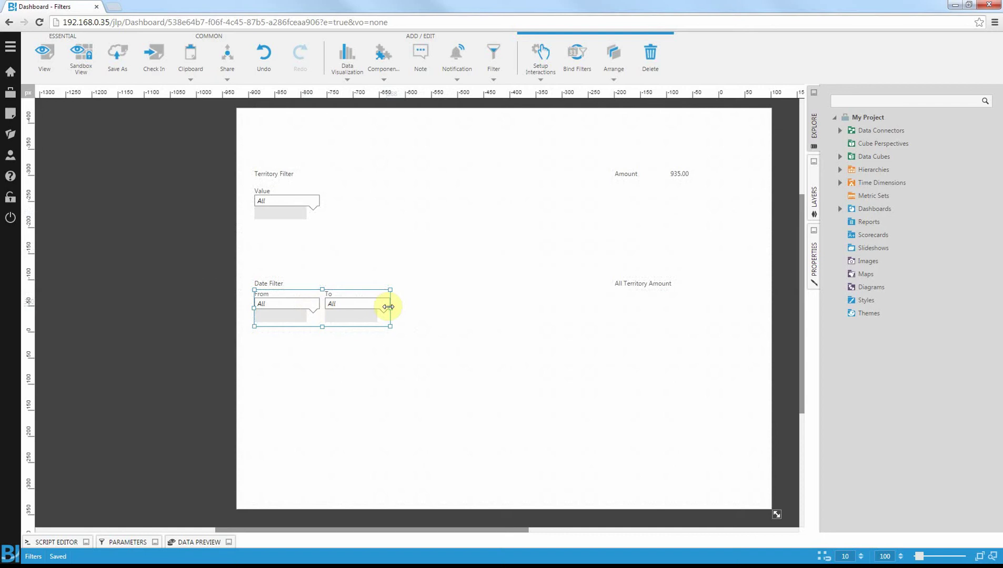
drag(388, 307, 481, 308)
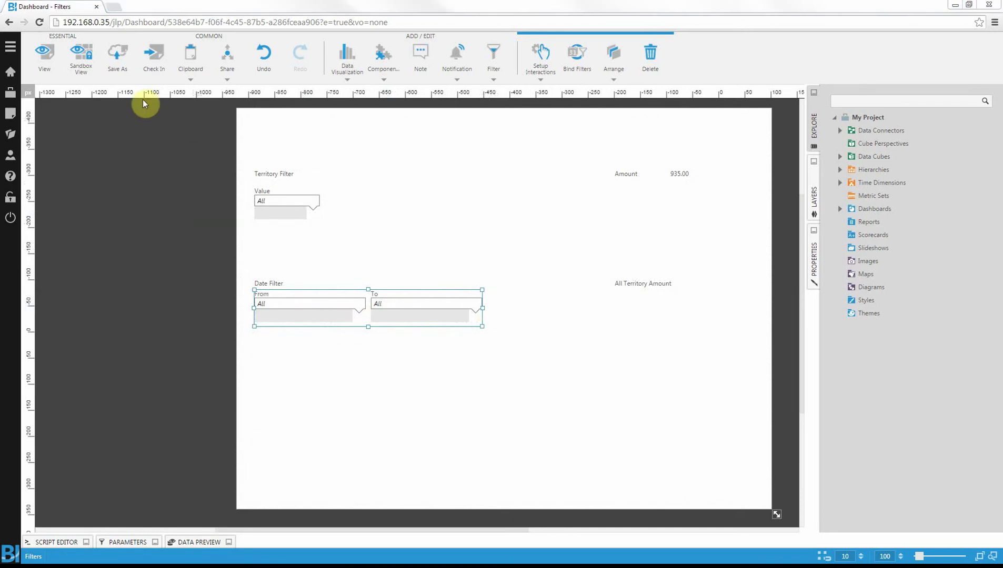
Preview the dashboard in view mode and filter territories to USA only, giving 540.00.
click(44, 66)
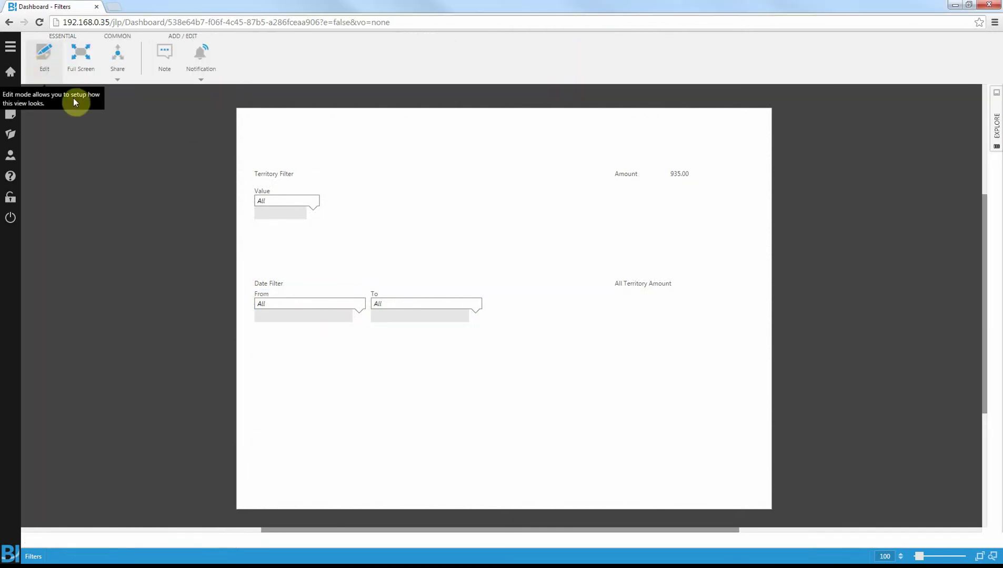
click(294, 214)
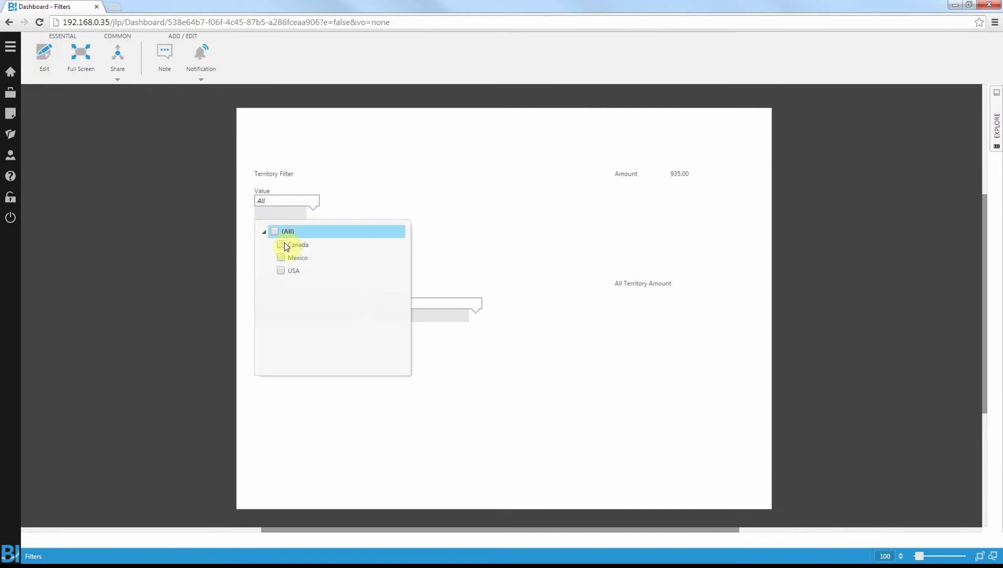
click(282, 270)
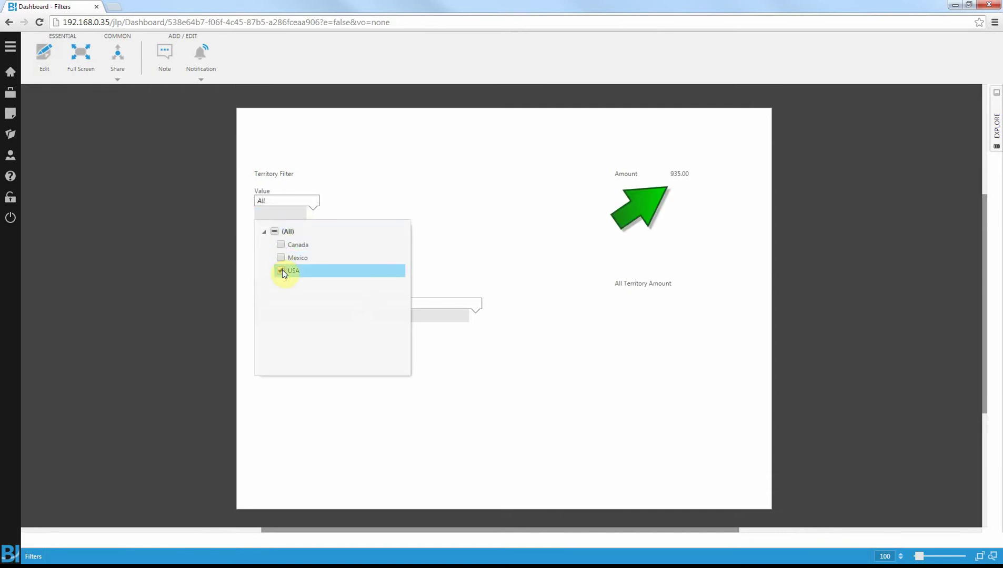
click(422, 188)
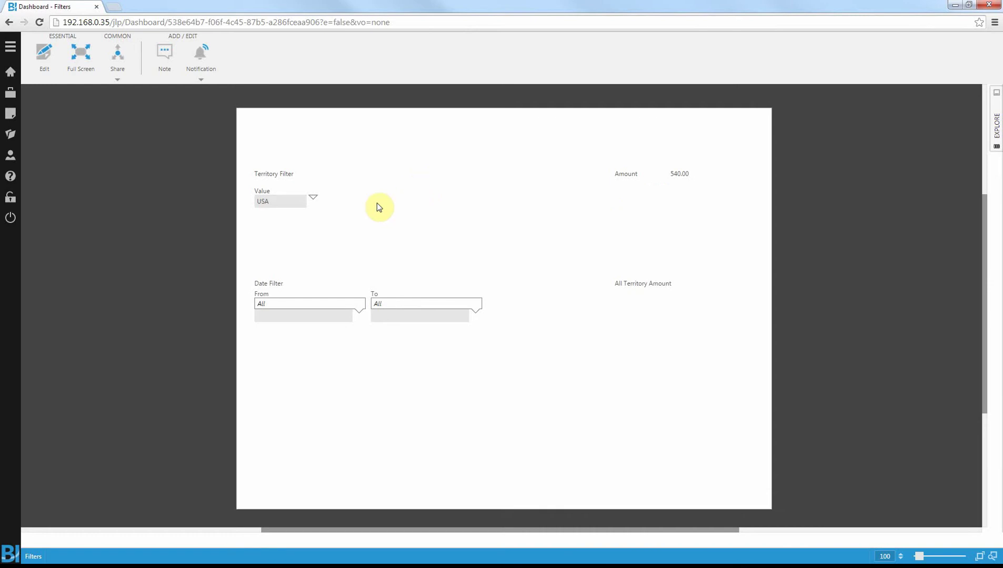
Add Canada to the territory selection so Amount reads 910.00.
click(314, 197)
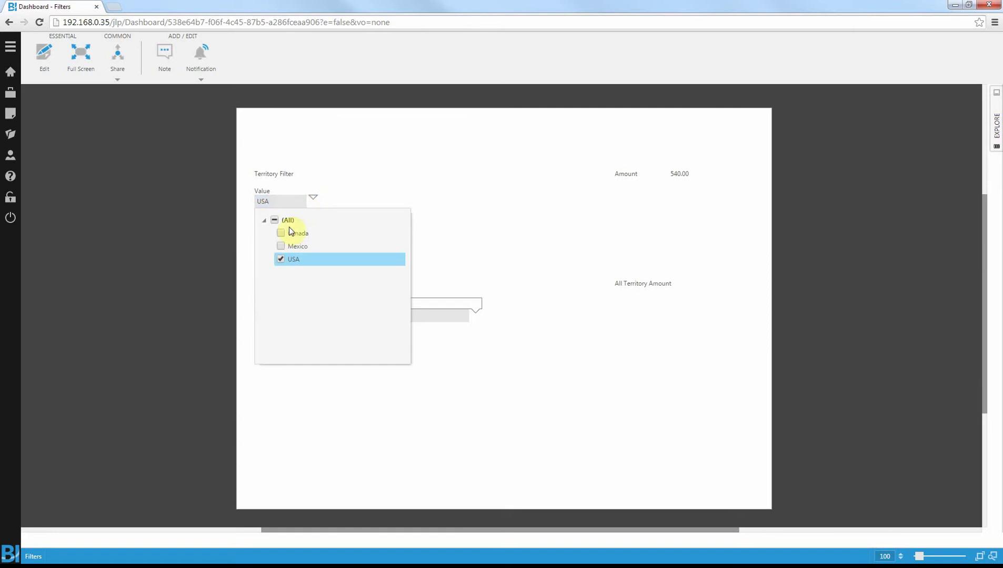
click(282, 233)
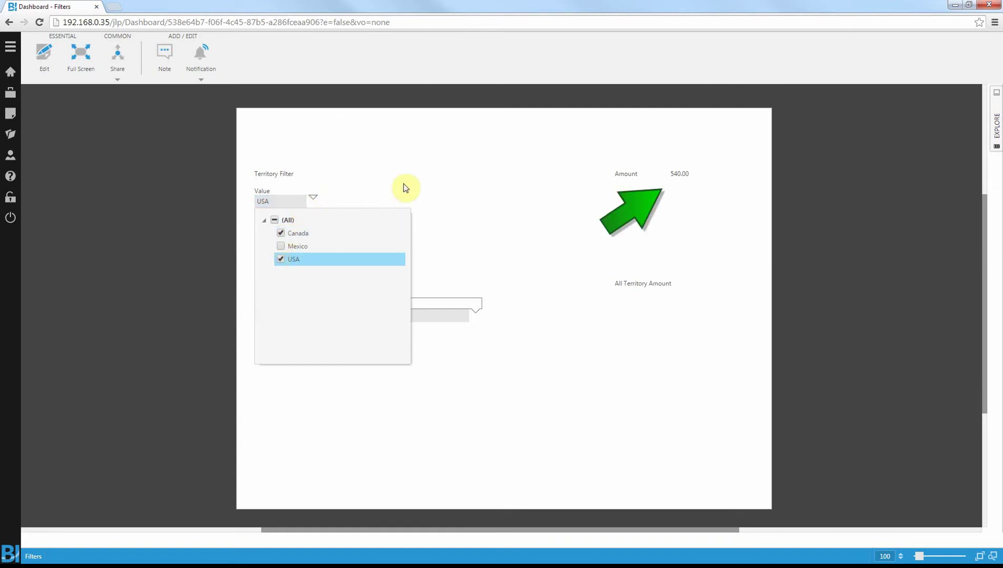
click(405, 186)
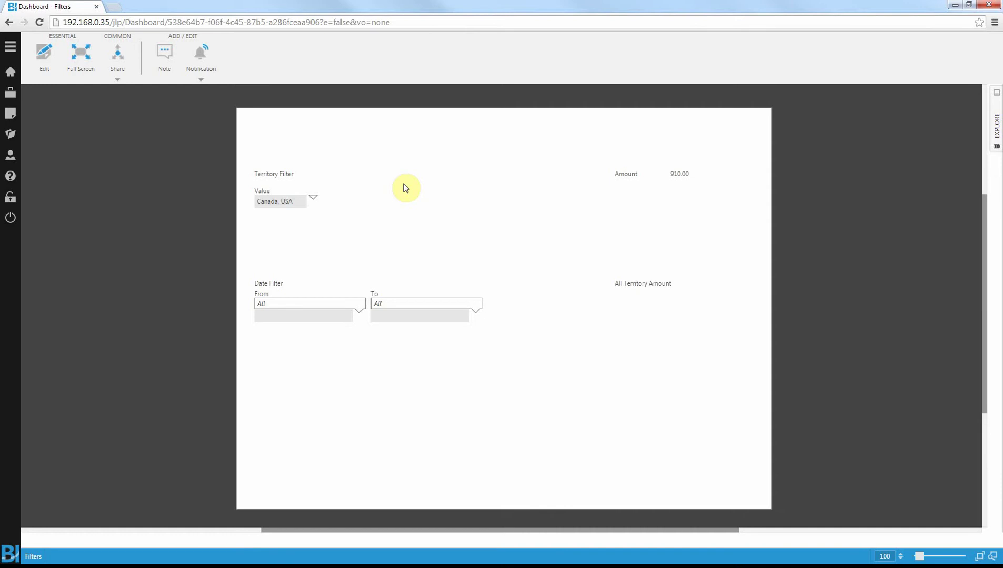
Set the date filter From Oct 01, 2014 To Oct 10, 2014.
click(309, 315)
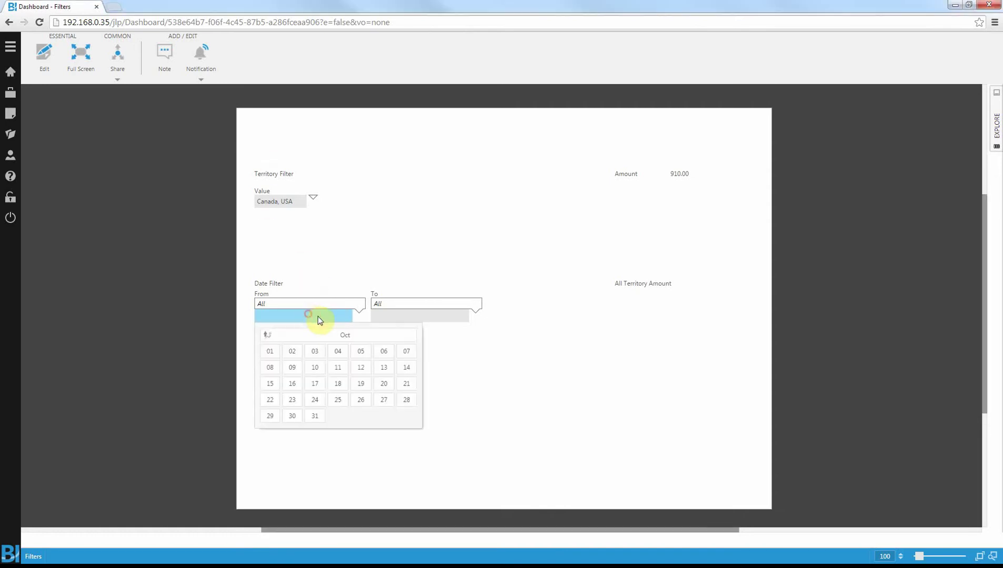
click(269, 351)
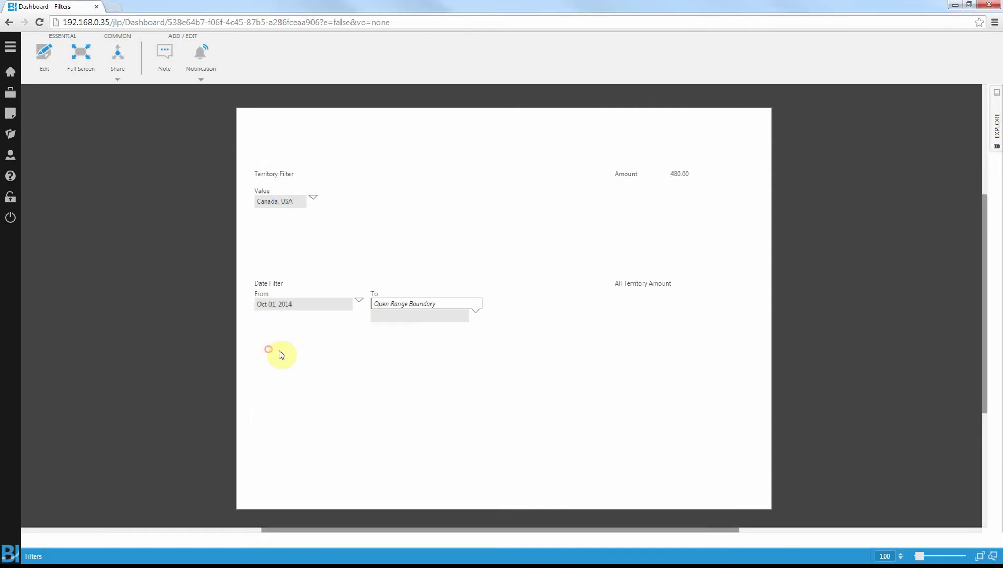
click(394, 316)
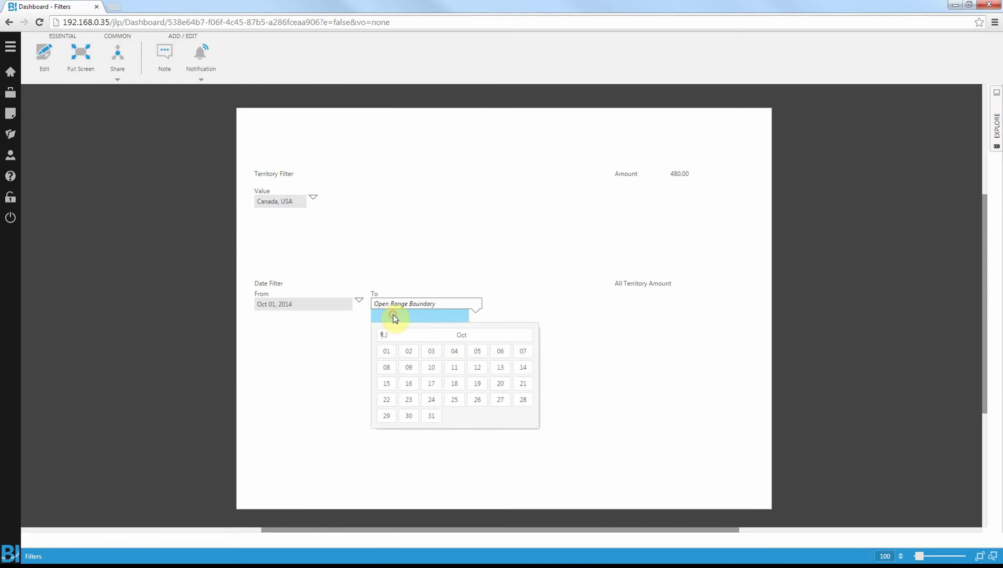
click(435, 367)
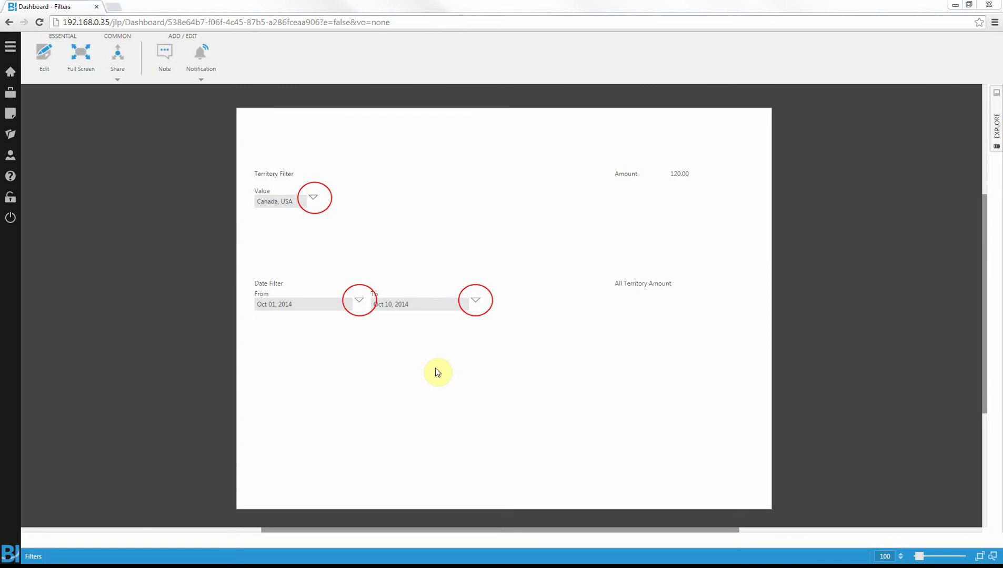
Open the To date's preset list and scroll through its relative date choices.
click(476, 301)
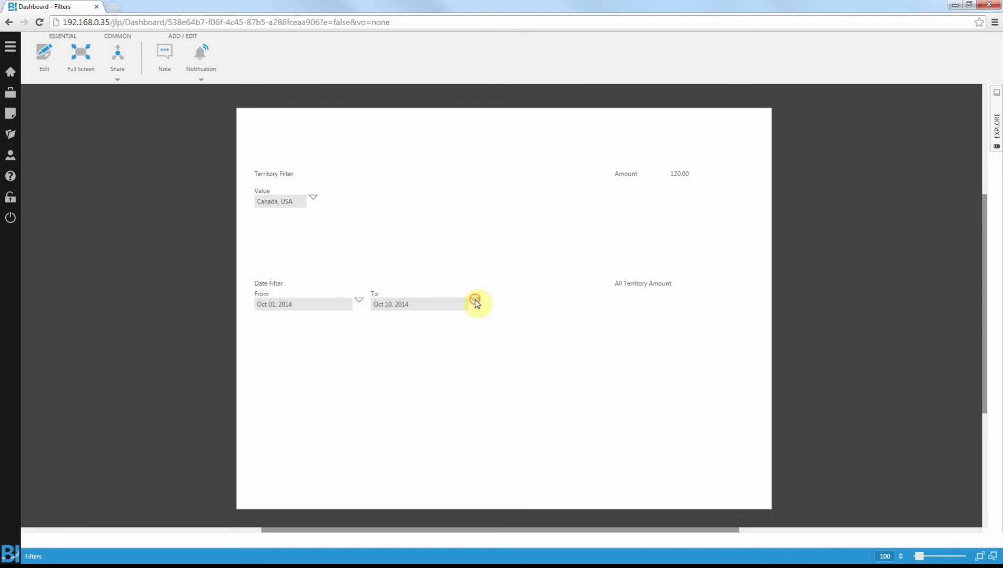
mouse_move(562, 330)
mouse_down()
mouse_move(563, 385)
mouse_move(567, 333)
mouse_up()
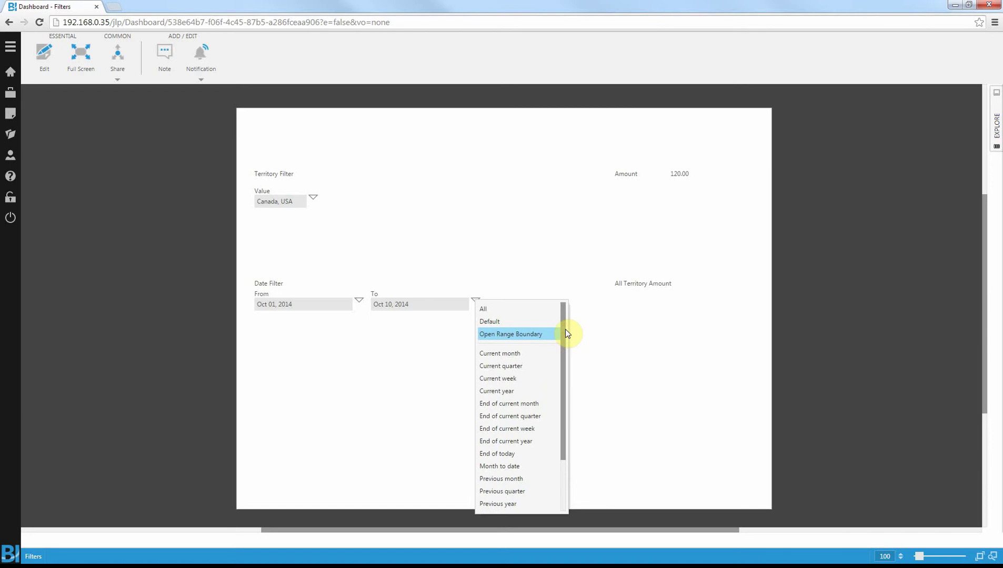
Set the To date to All, then return the dashboard to edit mode.
click(485, 310)
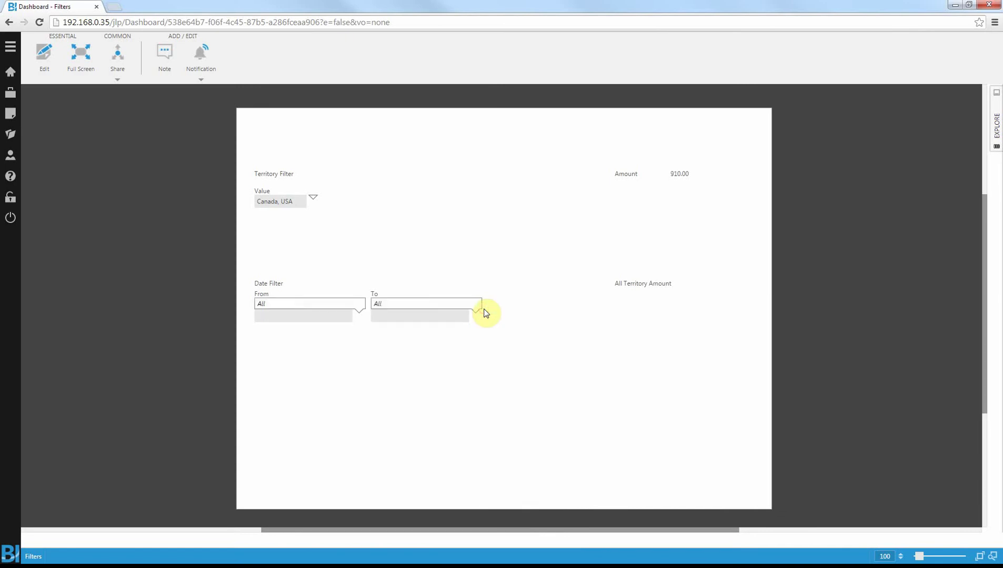
click(50, 71)
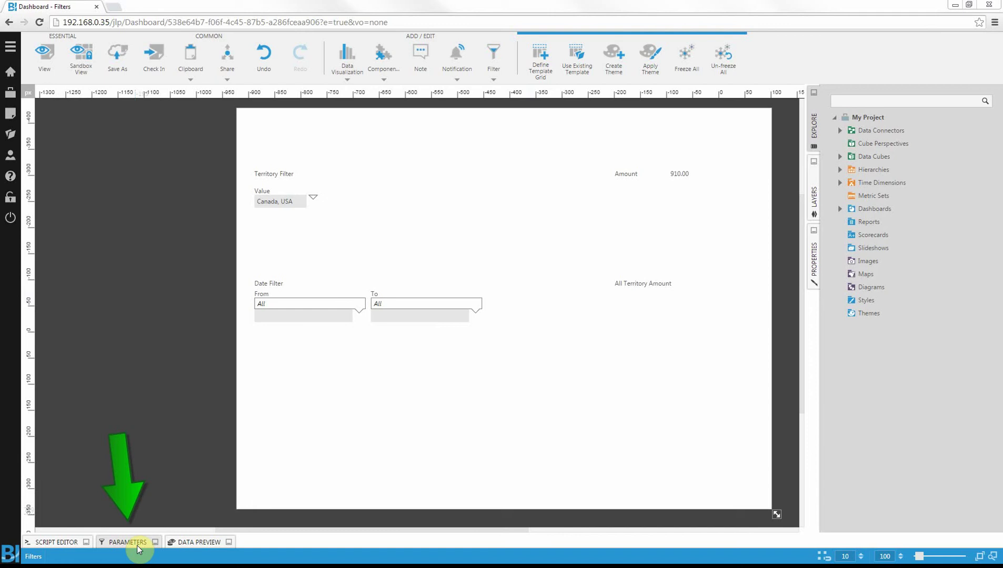
Dock the Parameters panel on the right and show its list of view parameters.
drag(137, 546, 807, 311)
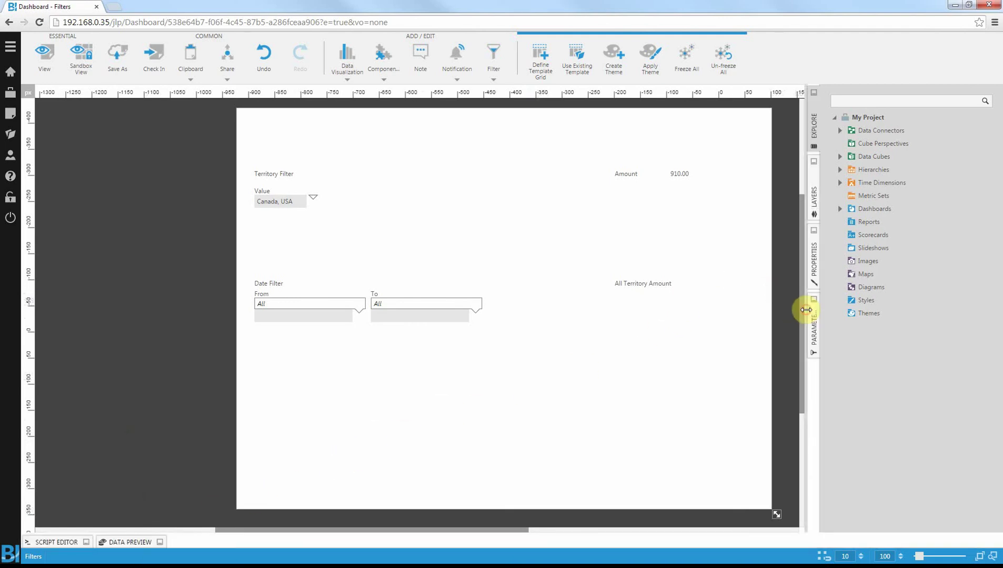
click(812, 317)
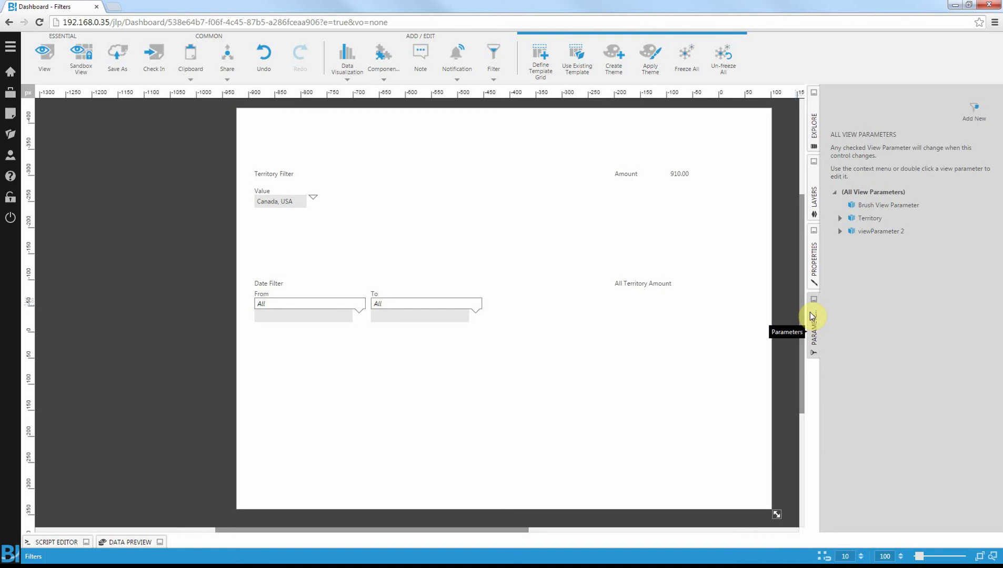
Rename the view parameter viewParameter 2 to 'Date'.
click(873, 236)
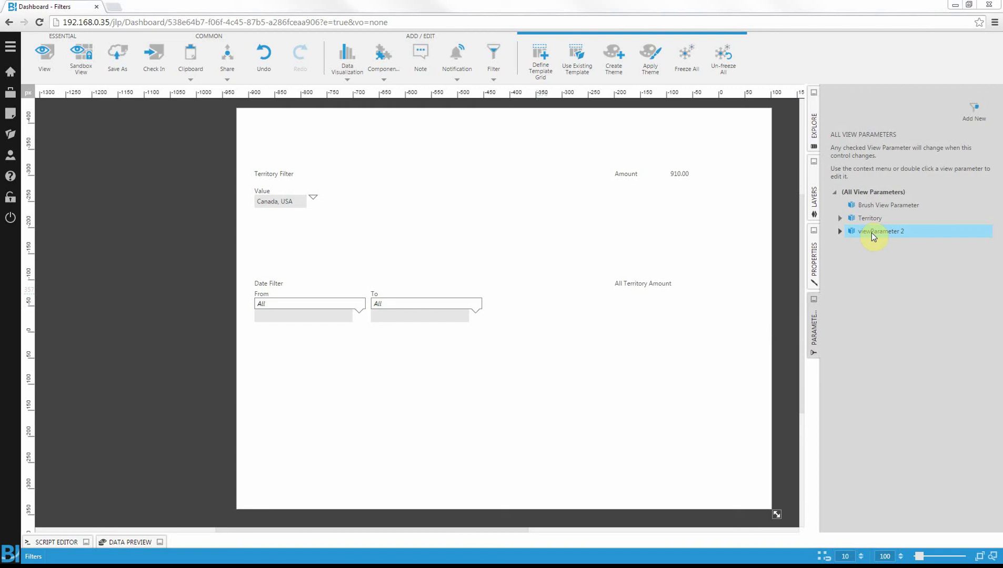
right_click(872, 232)
click(884, 241)
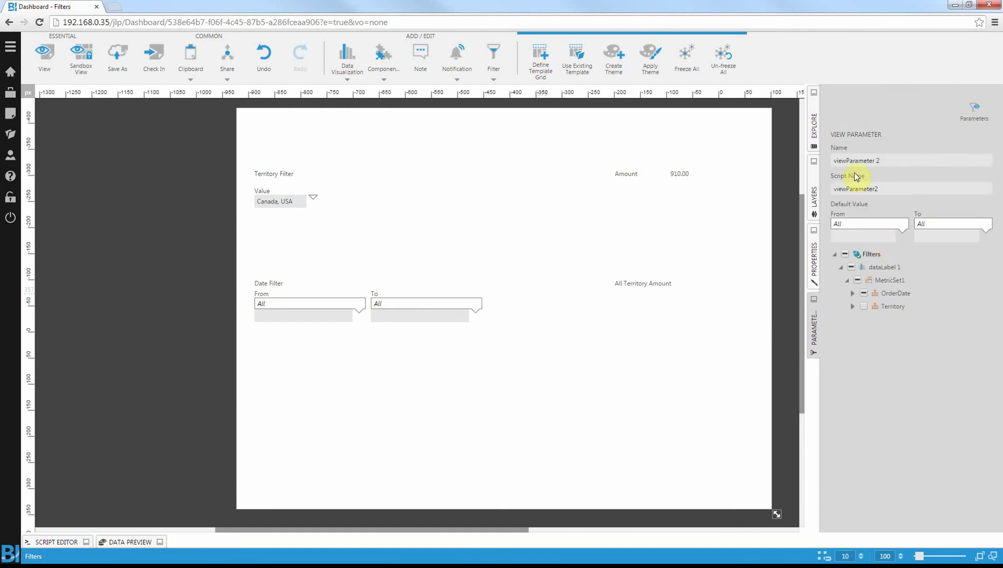
drag(884, 161, 810, 167)
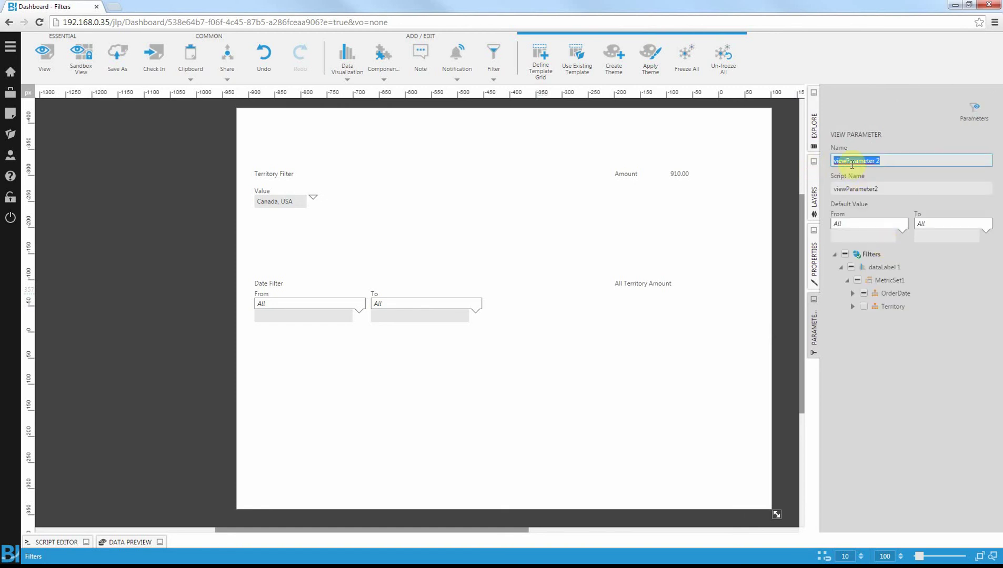
text(Date)
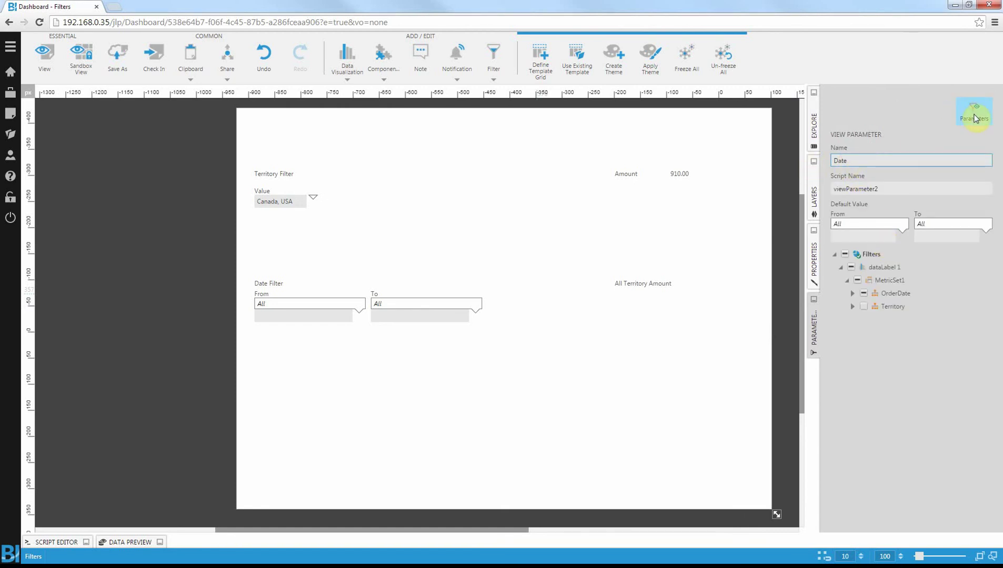
click(974, 114)
Remove USA from the Territory parameter's default value, leaving Canada only.
right_click(864, 222)
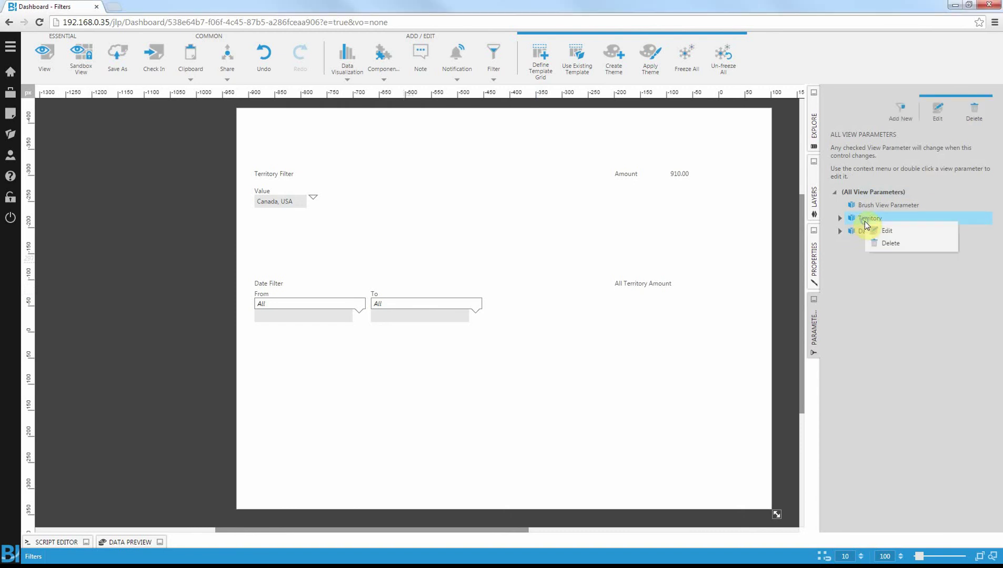
click(887, 231)
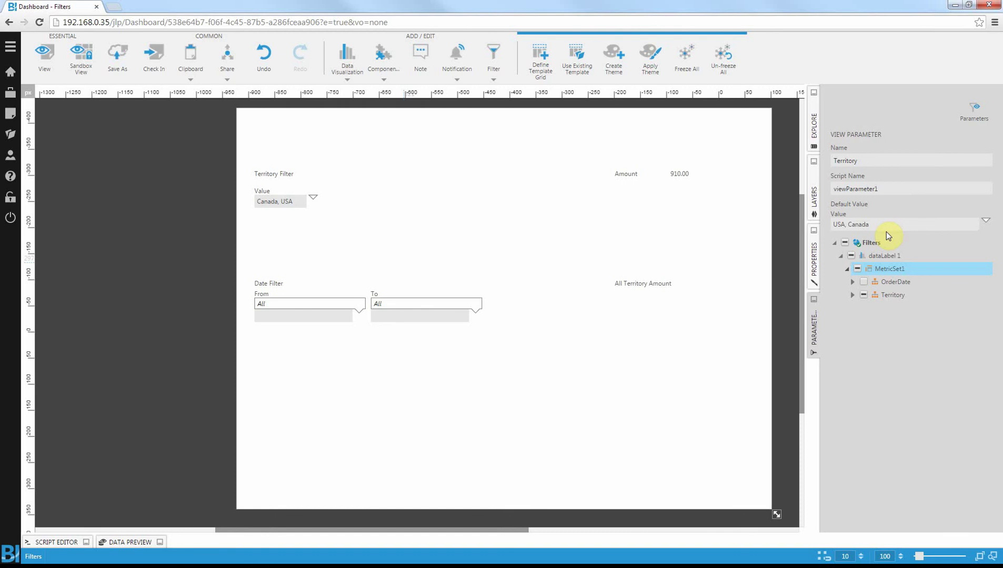
click(986, 222)
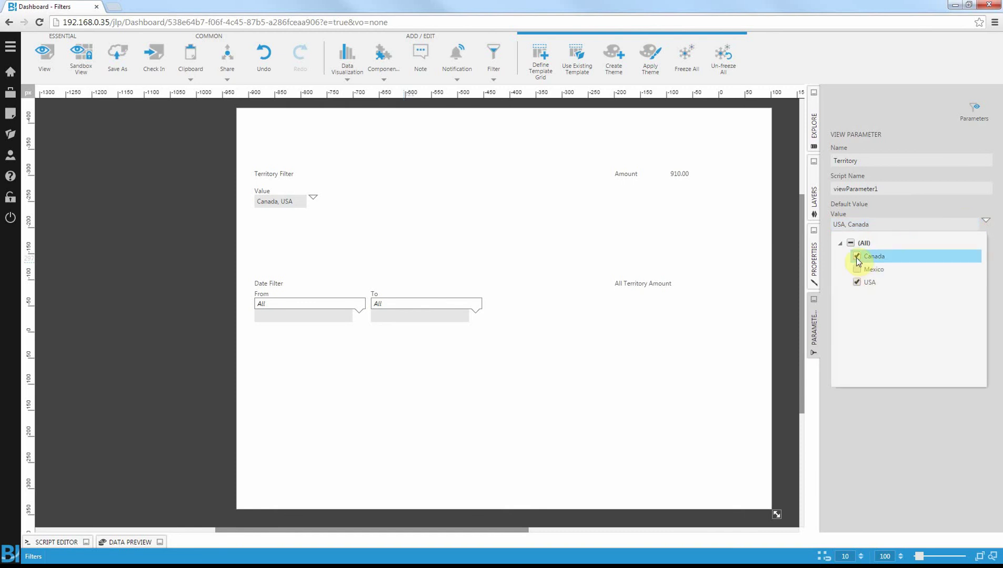
click(857, 281)
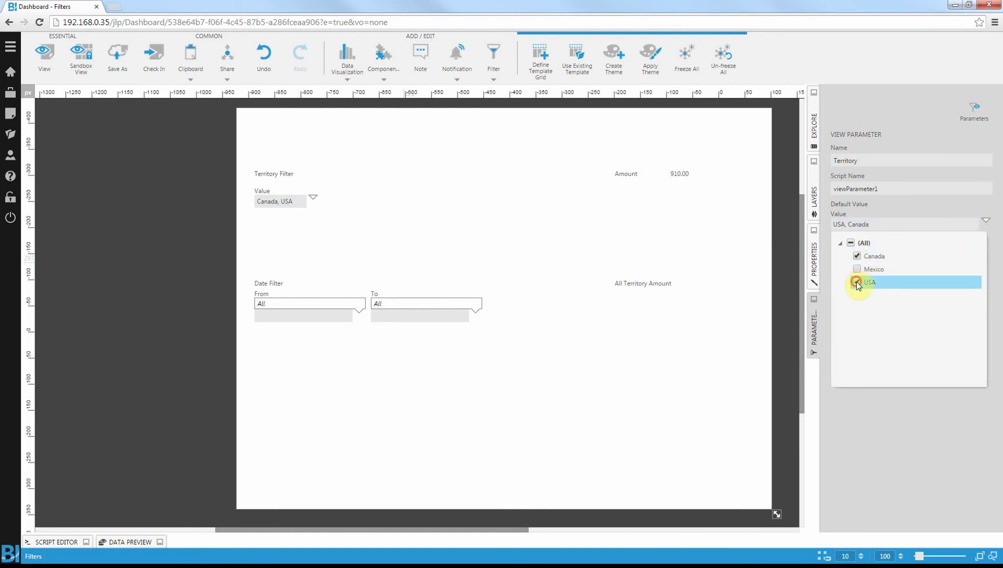
click(982, 219)
click(968, 113)
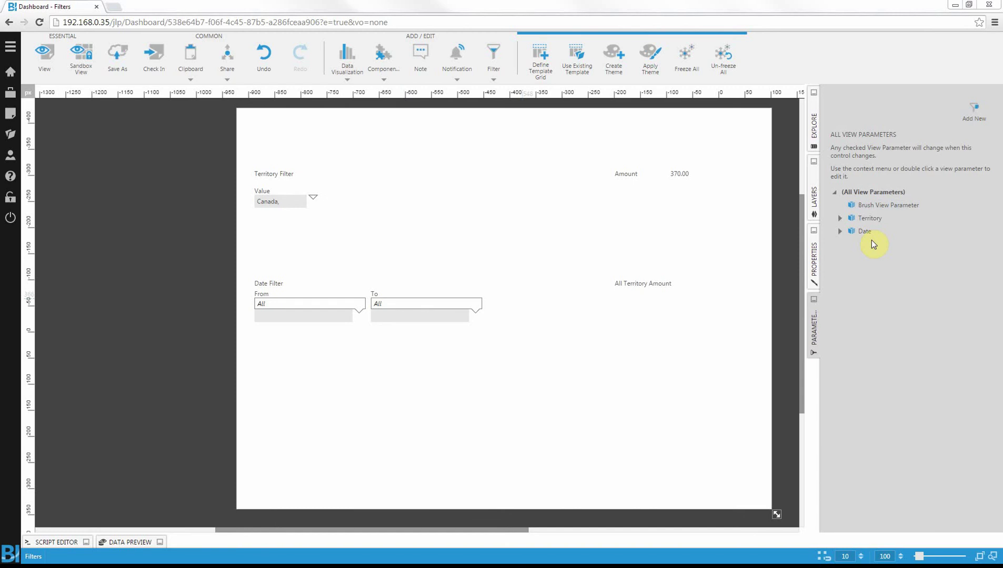
Copy and paste the Amount value label, placing the copy beside All Territory Amount.
click(679, 179)
click(190, 73)
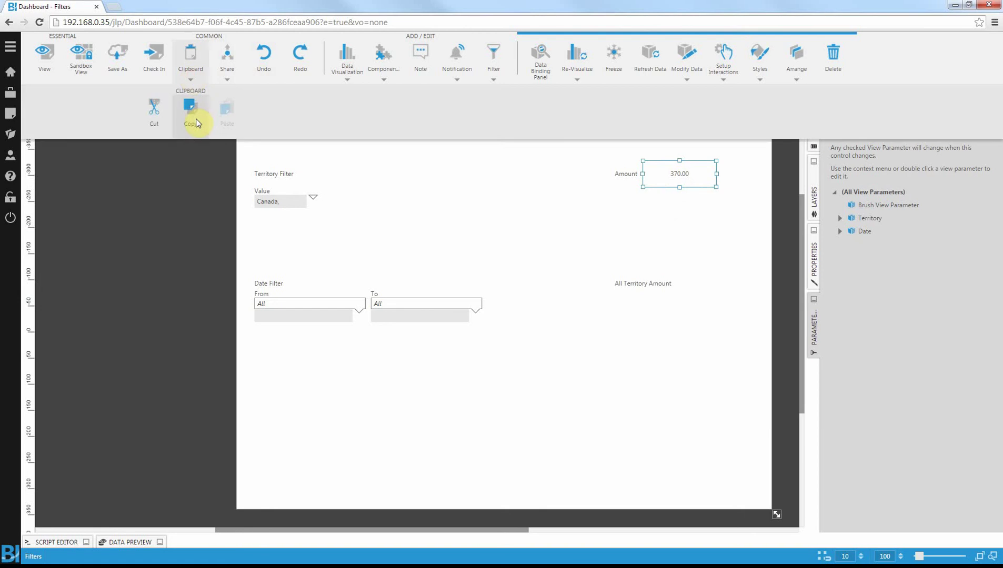
click(195, 117)
click(191, 67)
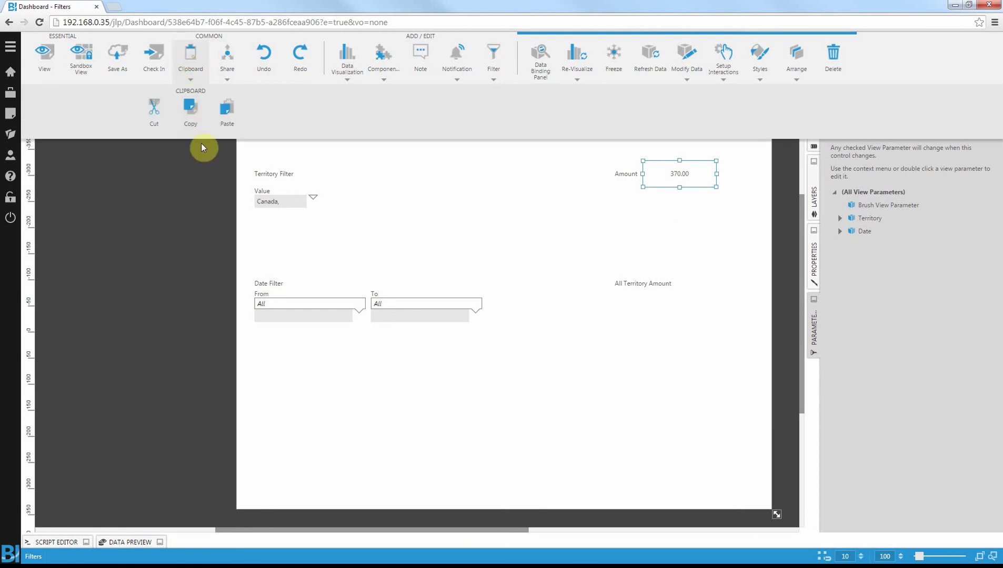
click(227, 116)
drag(708, 204, 711, 283)
key(Up)
key(Up)
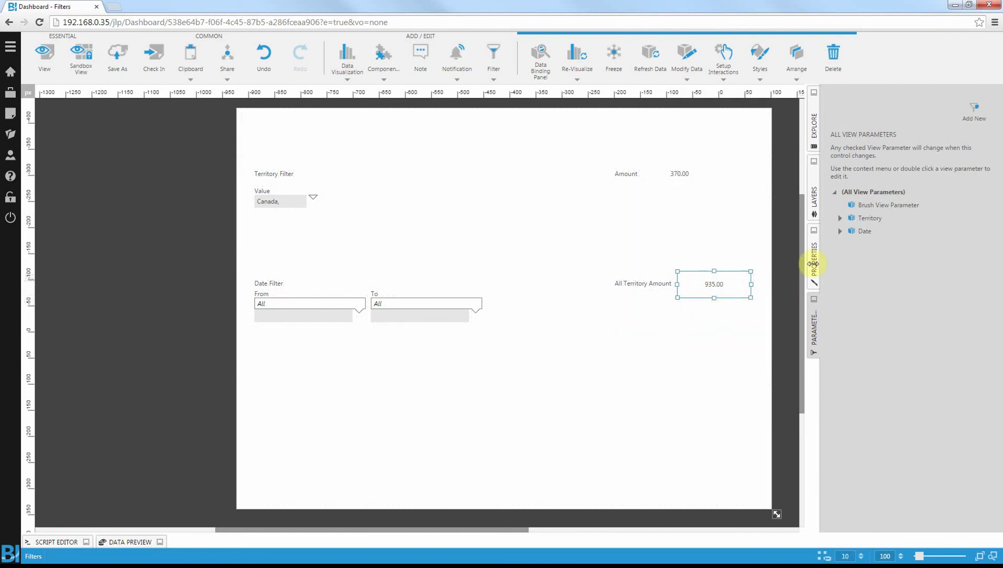
Link the Date parameter to dataLabel 2's OrderDate.
right_click(864, 231)
click(882, 242)
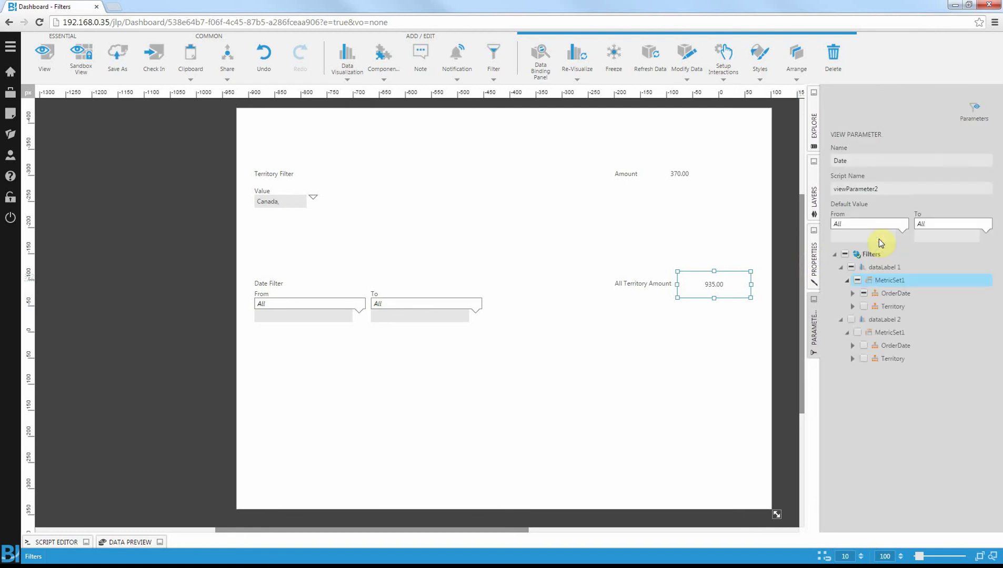
click(863, 346)
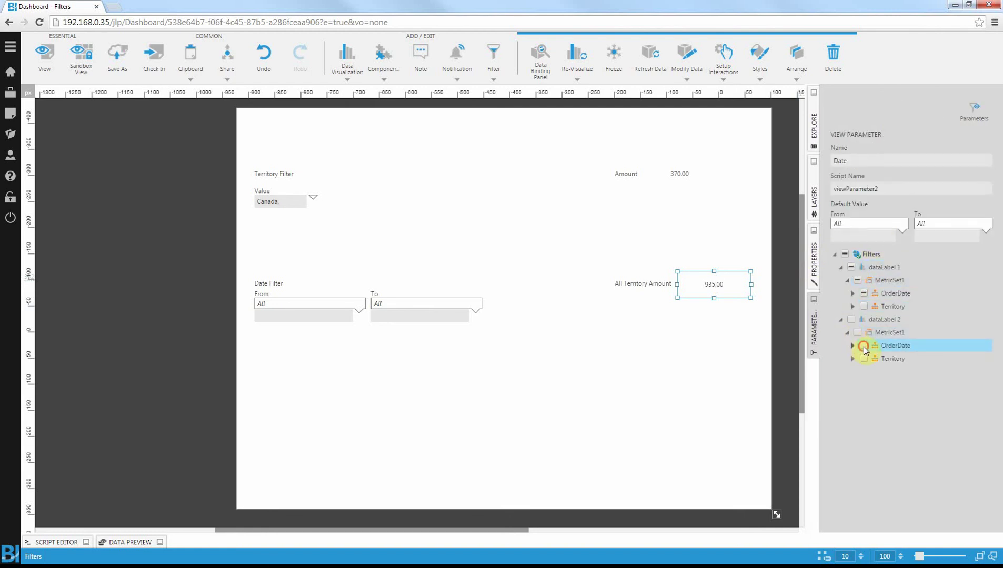
click(976, 120)
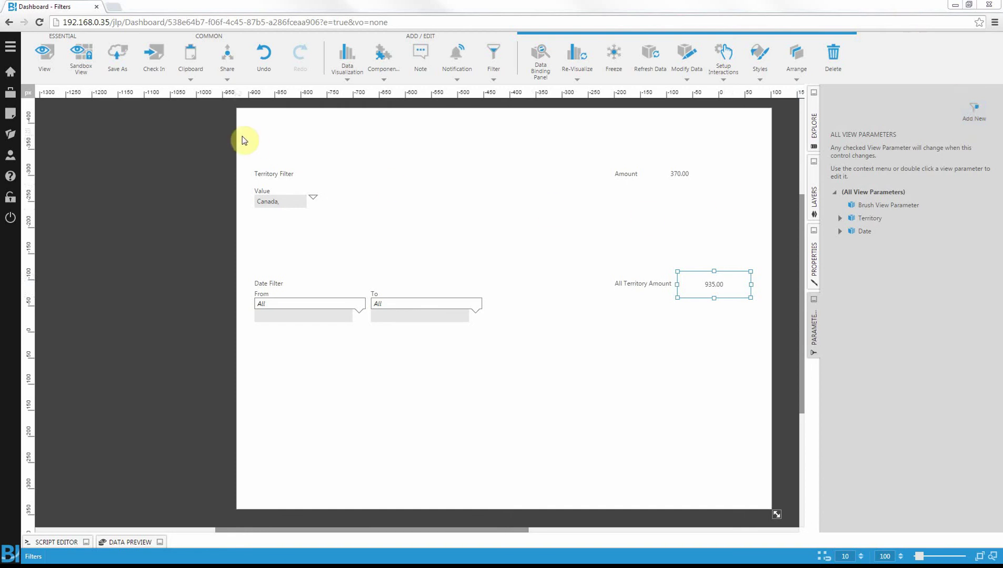
In view mode, set the date range from Beginning to End of current month.
click(44, 55)
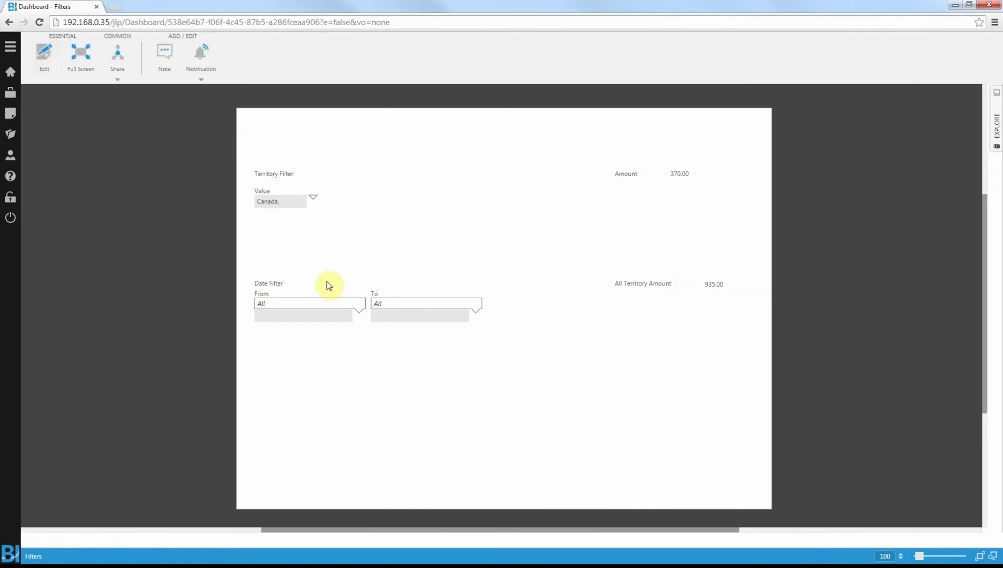
click(349, 304)
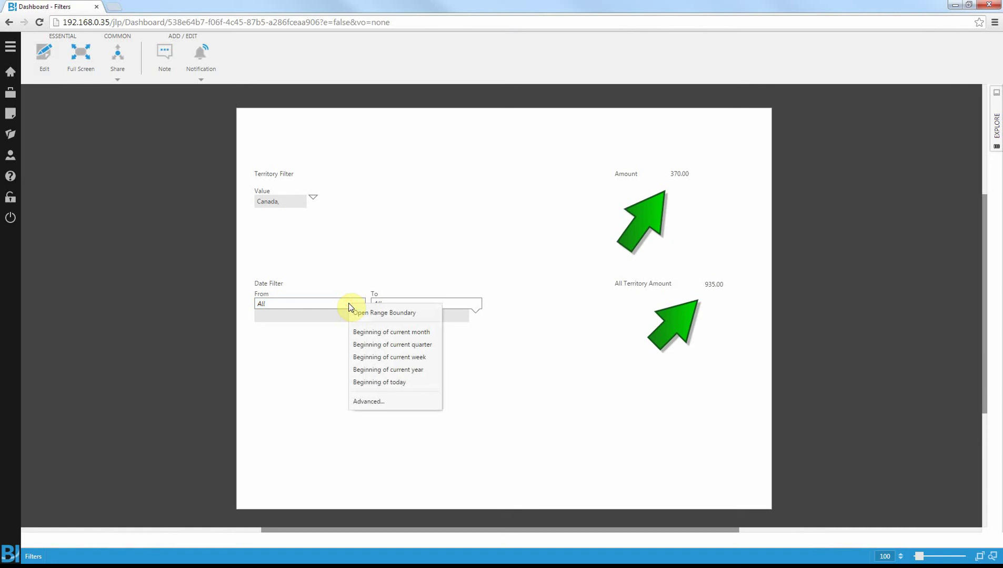
click(424, 330)
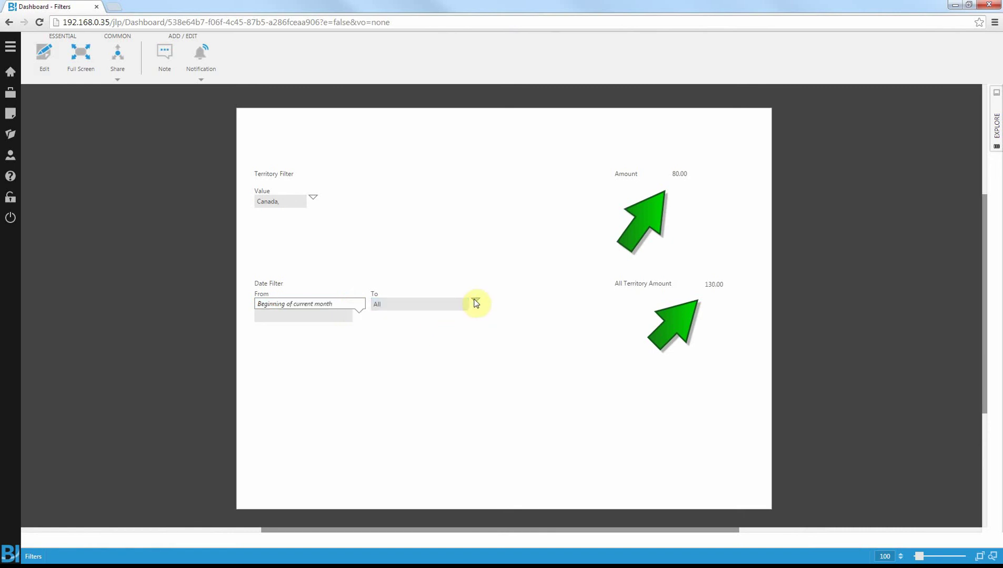
click(476, 301)
click(476, 302)
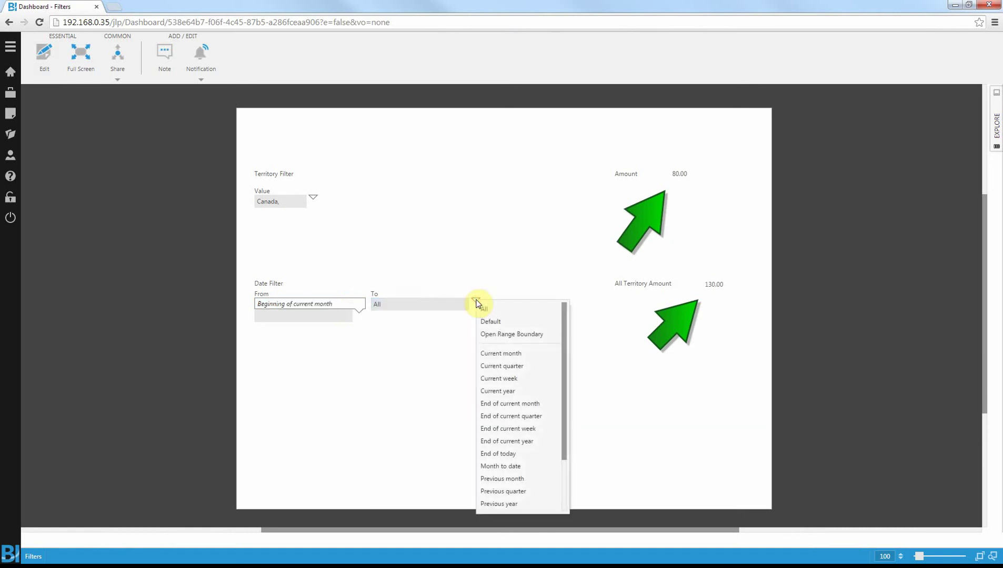
scroll(521, 390, down, 2)
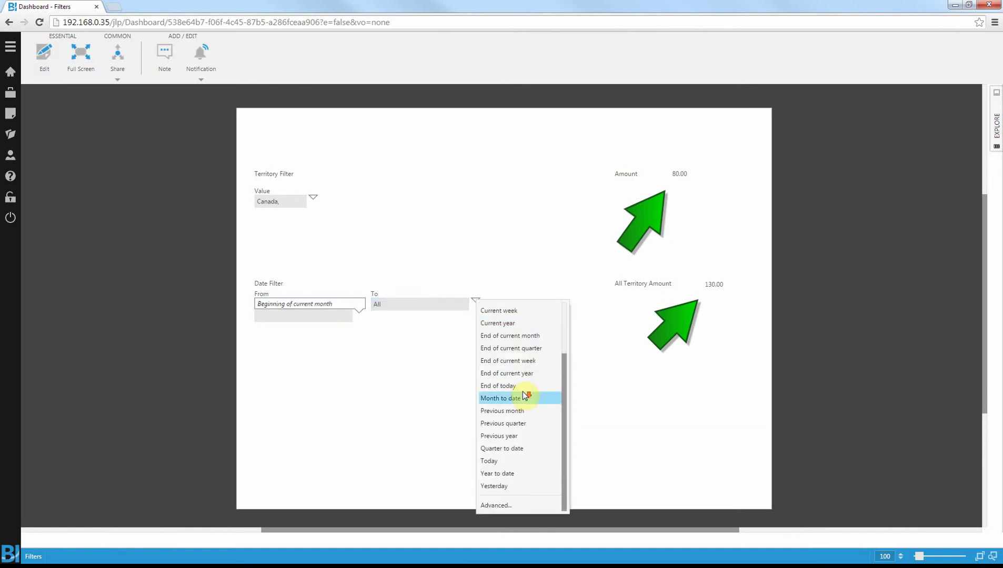
click(532, 337)
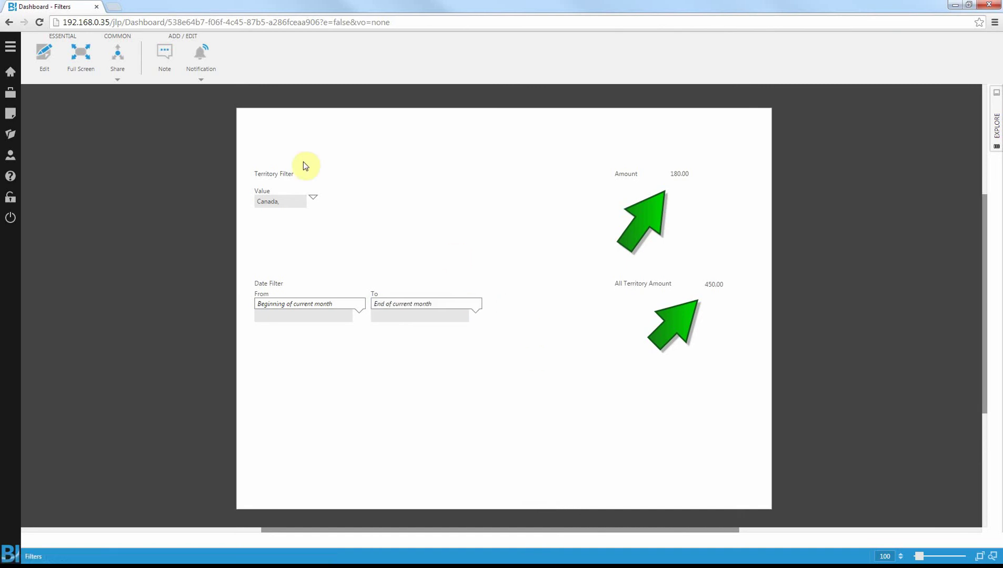
Filter the territory to Canada and USA.
click(314, 198)
click(321, 209)
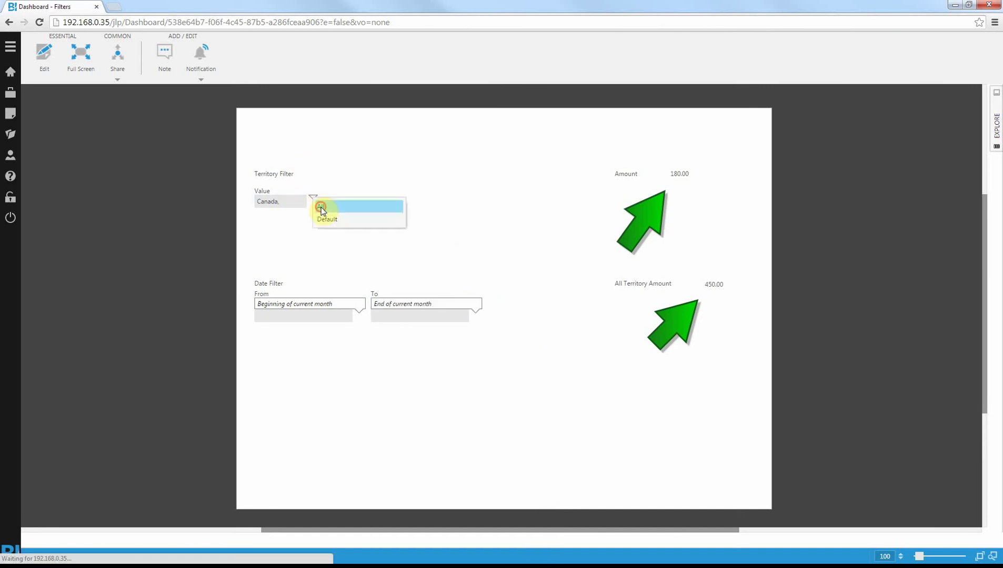
click(283, 214)
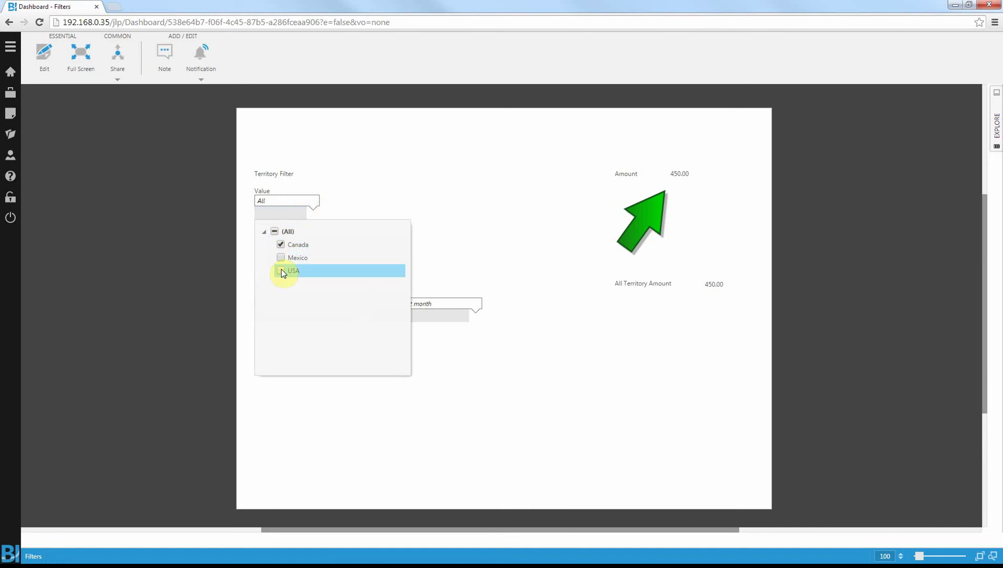
click(281, 272)
click(365, 190)
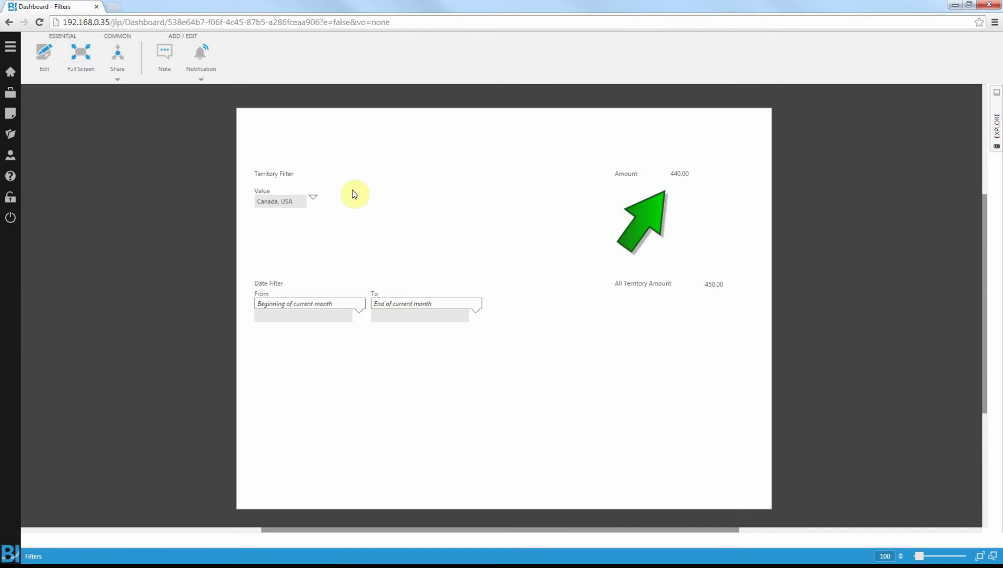